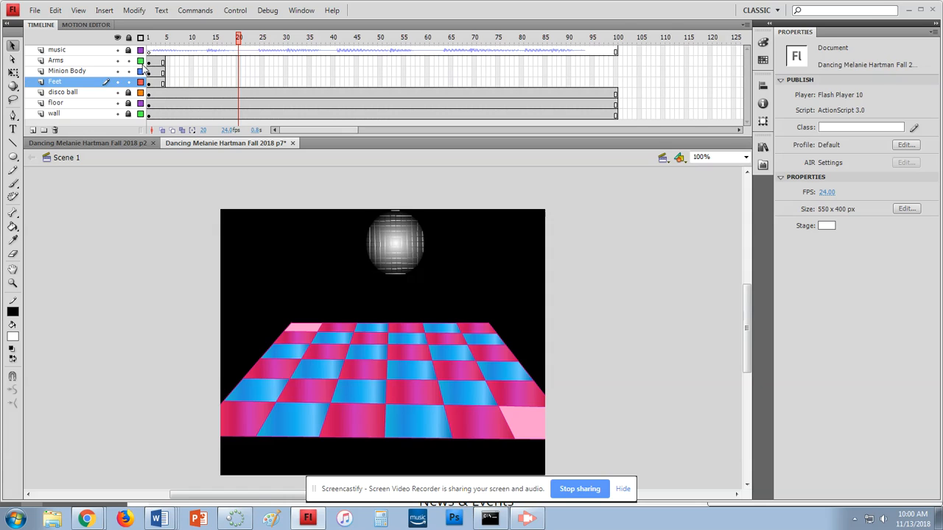
# Check on frame 1 which parts of the minion the Minion Body, Feet and Arms layers hold by toggling their visibility
pyautogui.click(150, 39)
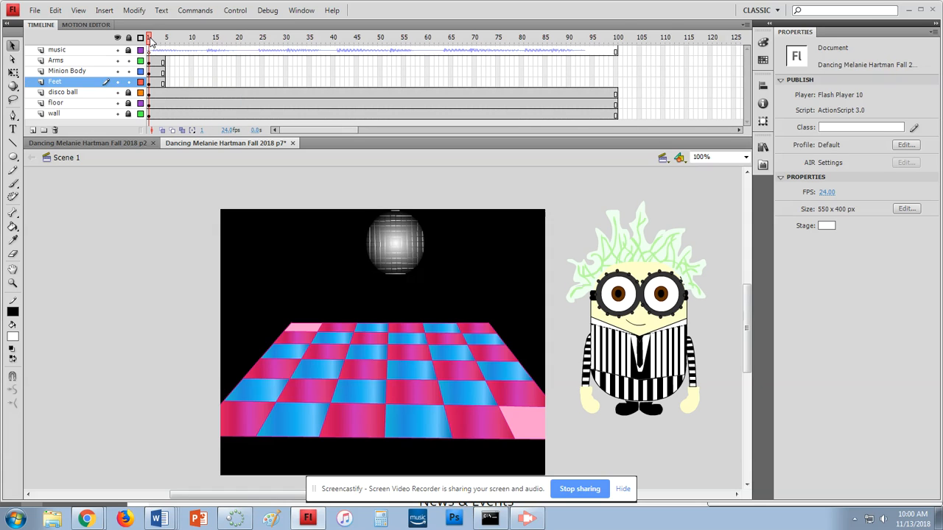
pyautogui.click(117, 71)
pyautogui.click(117, 72)
pyautogui.click(117, 82)
pyautogui.click(117, 62)
pyautogui.click(117, 62)
# Insert keyframes at frame 5 on the Arms, Minion Body and Feet layers and move the whole minion to about X 433, Y 0
pyautogui.click(167, 62)
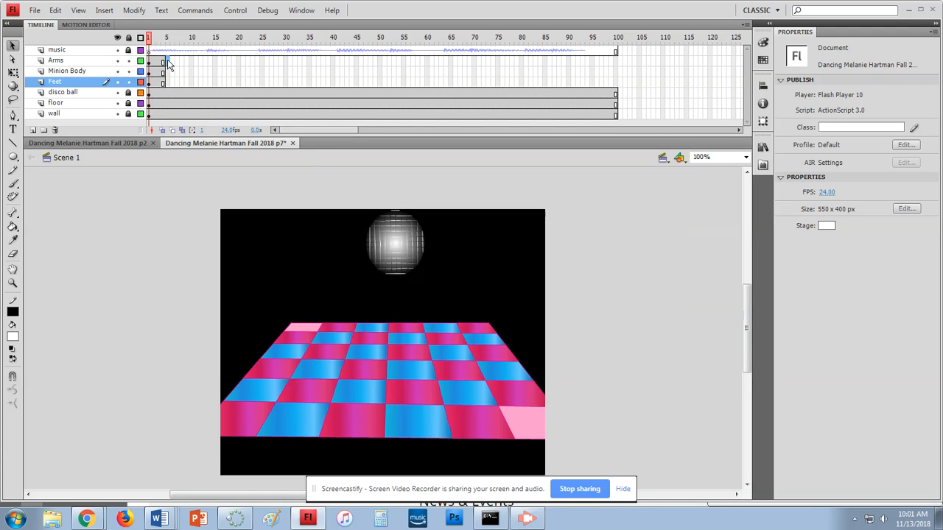
pyautogui.press('F5')
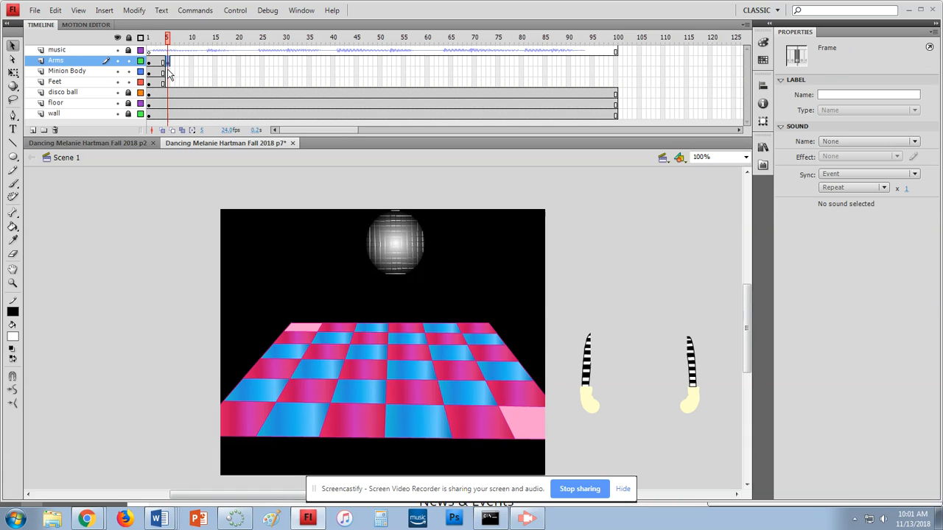
pyautogui.click(169, 72)
pyautogui.press('F5')
pyautogui.click(170, 82)
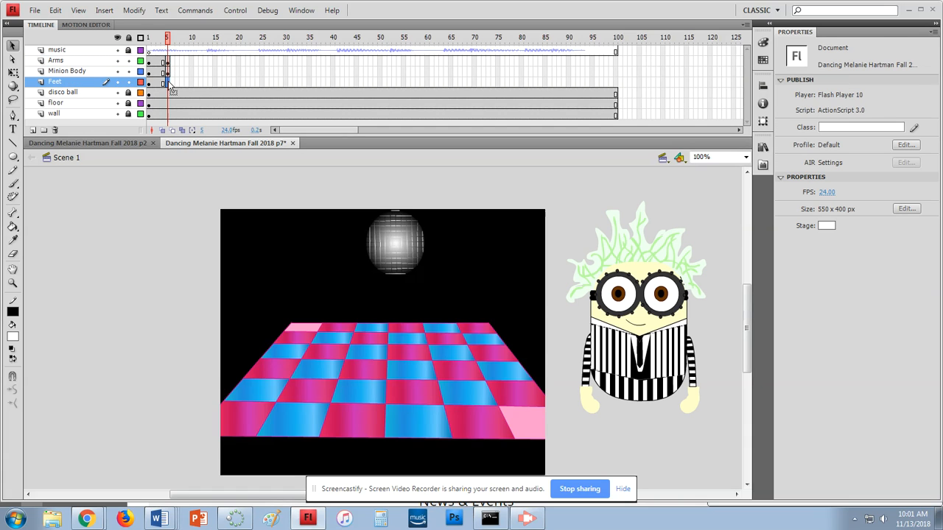
pyautogui.press('F5')
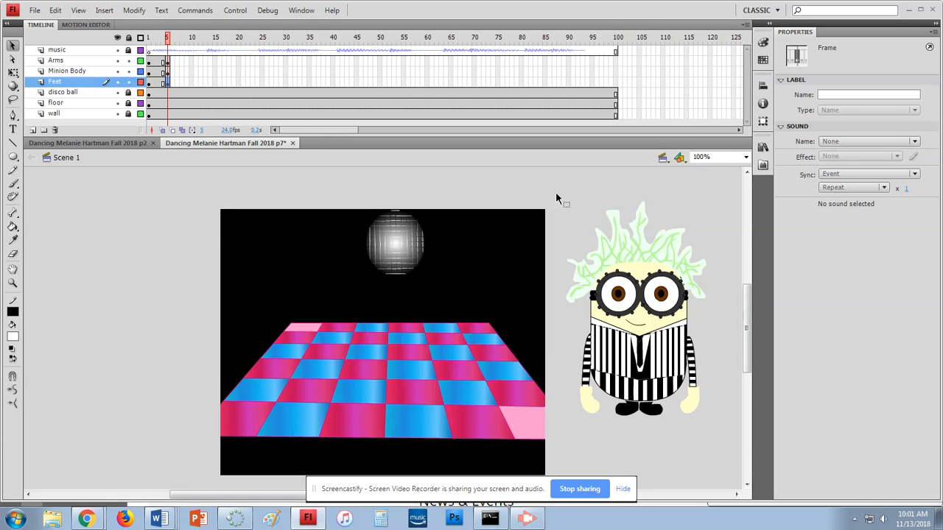
pyautogui.moveTo(560, 197); pyautogui.dragTo(737, 450)
pyautogui.moveTo(674, 365); pyautogui.dragTo(586, 378)
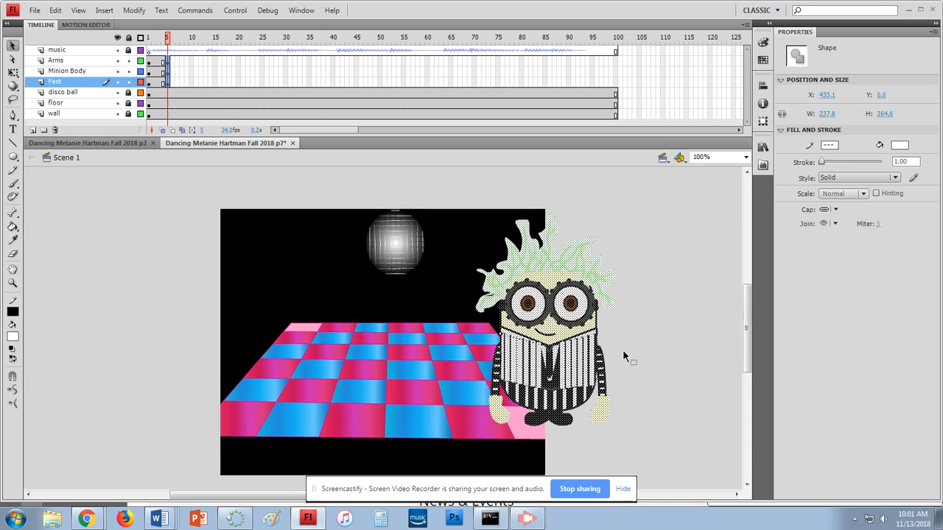
# Insert keyframes at frame 10 on the Arms, Minion Body and Feet layers and move the whole minion to about X 312, Y -6
pyautogui.click(192, 61)
pyautogui.press('F6')
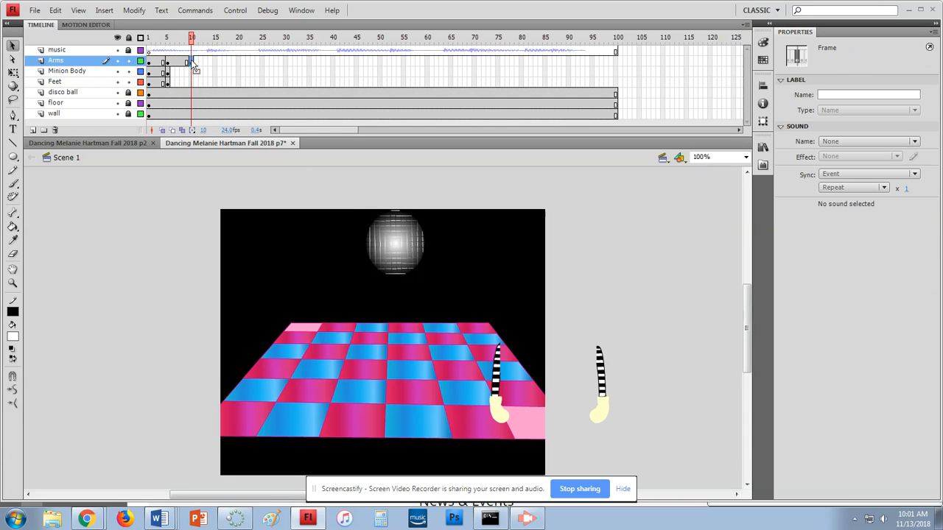
pyautogui.click(192, 71)
pyautogui.press('F6')
pyautogui.click(193, 83)
pyautogui.press('F6')
pyautogui.moveTo(672, 207); pyautogui.dragTo(435, 451)
pyautogui.moveTo(531, 378); pyautogui.dragTo(458, 378)
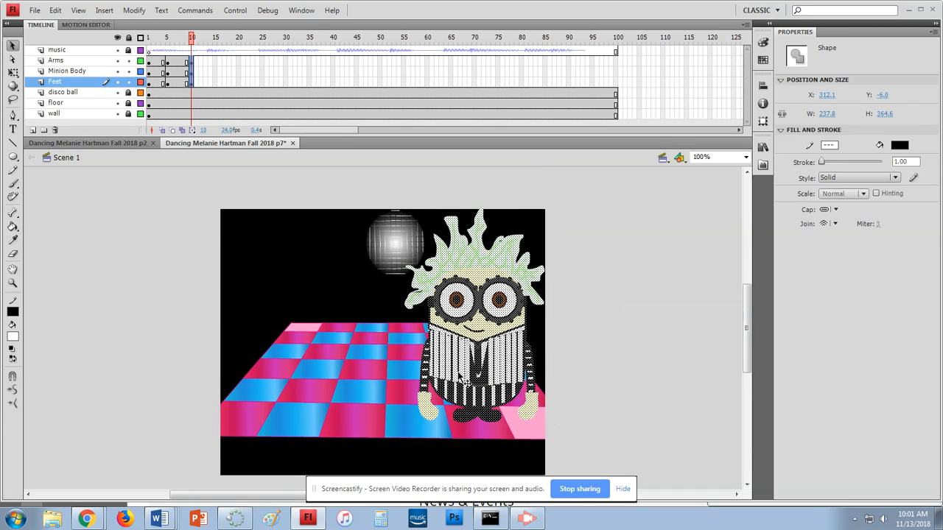
# Lock the Minion Body and Feet layers and rotate the minion's left-hand arm slightly outward about its shoulder with Free Transform on frame 10
pyautogui.click(127, 84)
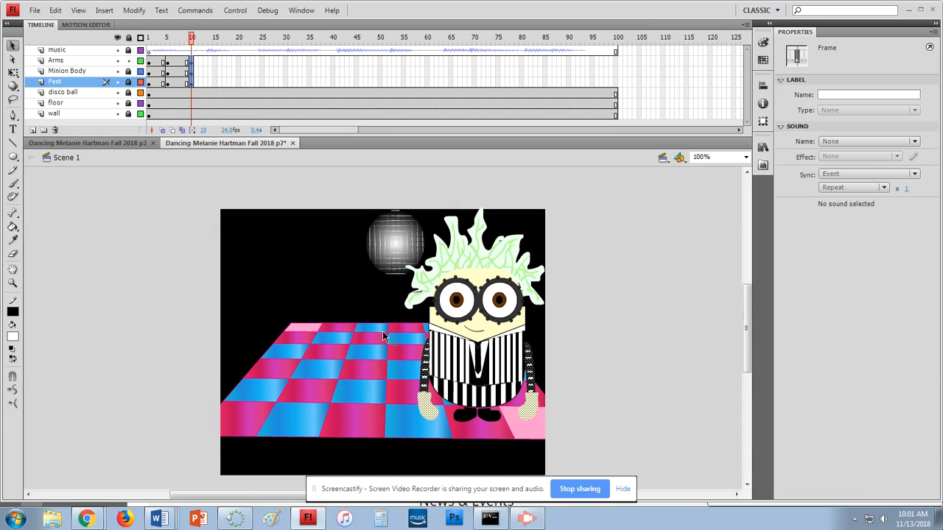
pyautogui.click(382, 332)
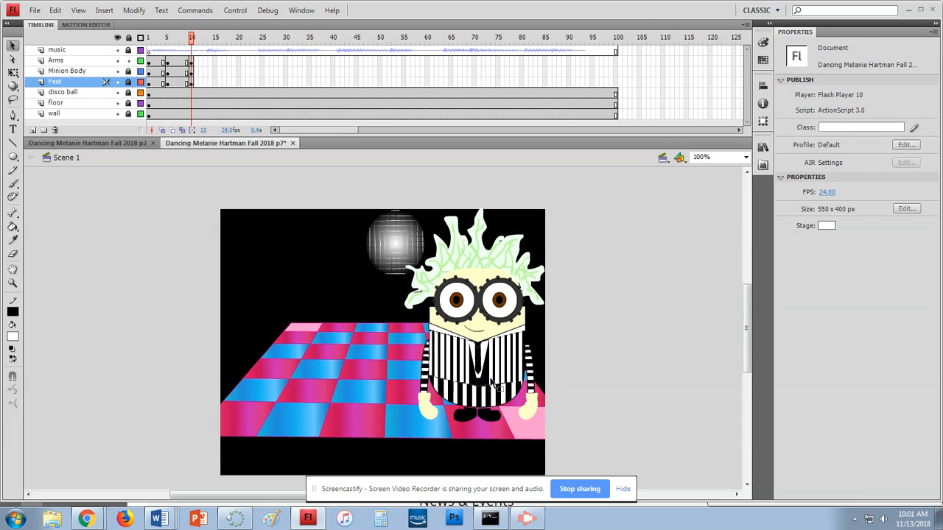
pyautogui.moveTo(381, 316); pyautogui.dragTo(447, 445)
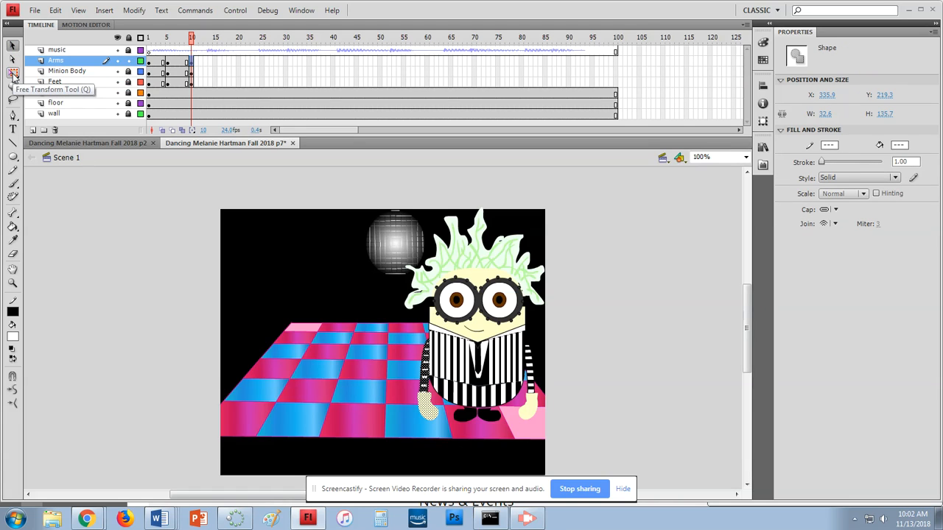
pyautogui.click(13, 74)
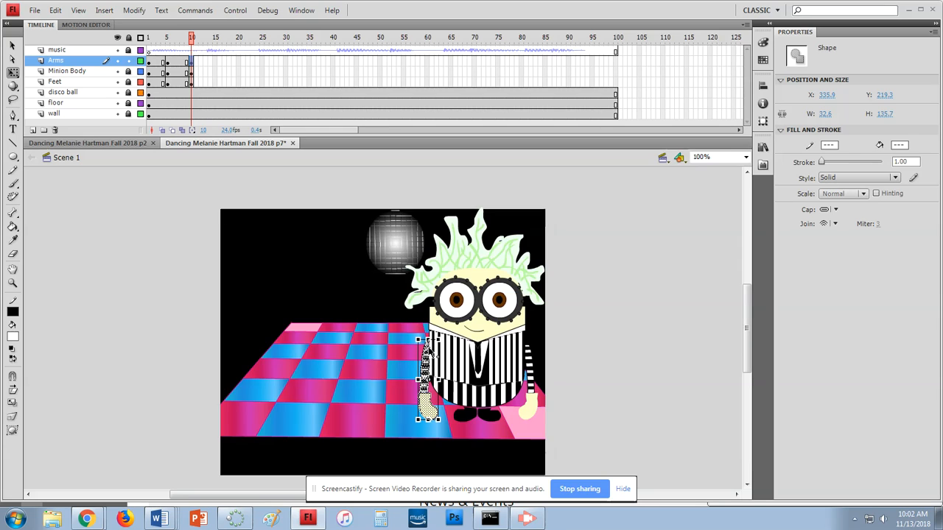
pyautogui.click(429, 352)
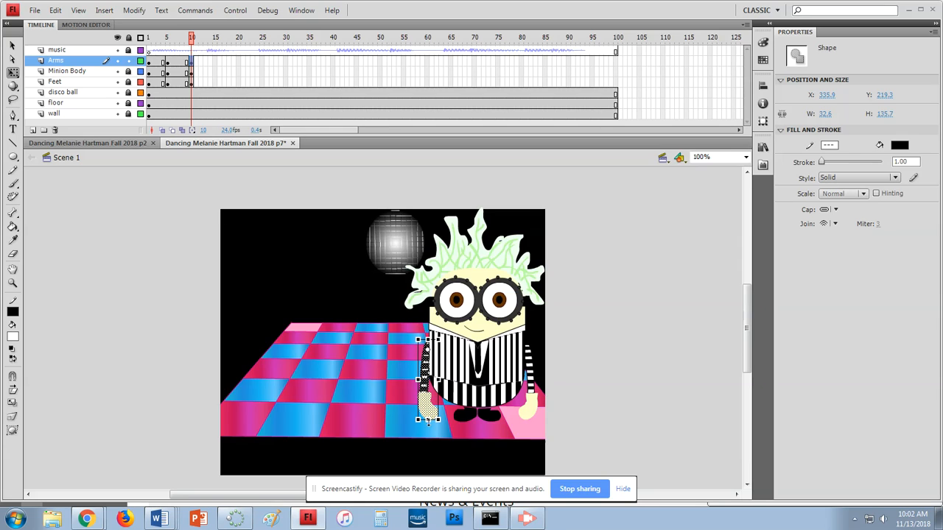
pyautogui.moveTo(439, 419)
pyautogui.mouseDown()
pyautogui.moveTo(423, 438)
pyautogui.moveTo(401, 434)
pyautogui.moveTo(454, 419)
pyautogui.moveTo(443, 411)
pyautogui.moveTo(453, 413)
pyautogui.moveTo(404, 422)
pyautogui.moveTo(463, 427)
pyautogui.moveTo(339, 390)
pyautogui.moveTo(385, 401)
pyautogui.moveTo(416, 440)
pyautogui.moveTo(333, 327)
pyautogui.moveTo(440, 409)
pyautogui.moveTo(420, 420)
pyautogui.moveTo(429, 413)
pyautogui.mouseUp()
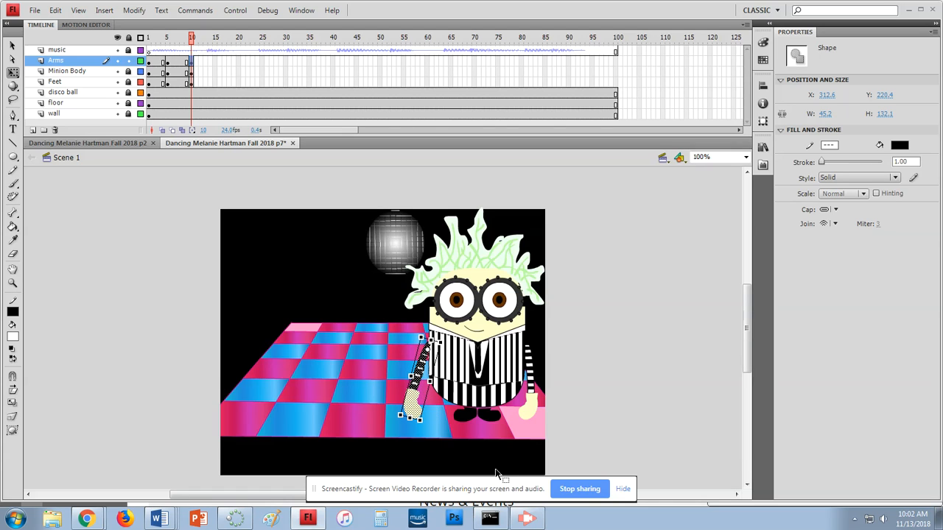
pyautogui.click(497, 475)
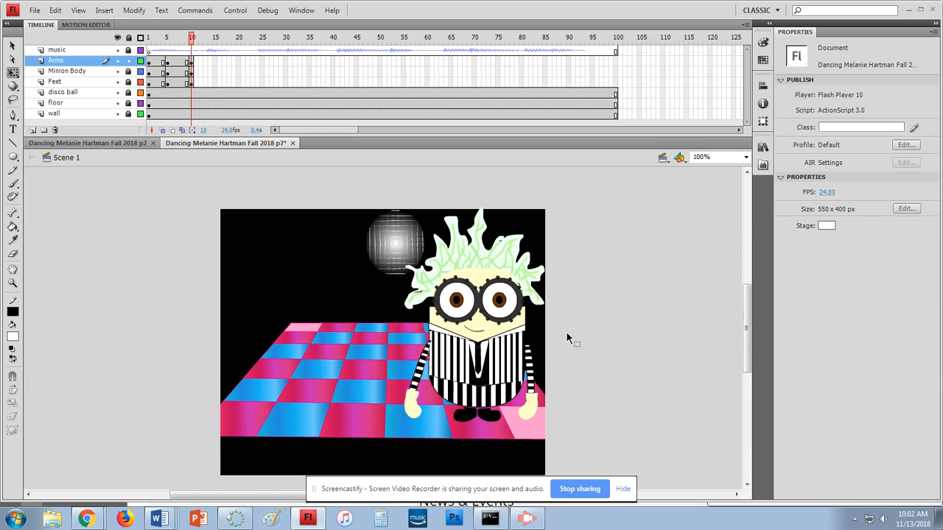
# Rotate the minion's right-hand arm slightly outward about its shoulder on frame 10
pyautogui.moveTo(572, 333); pyautogui.dragTo(482, 431)
pyautogui.moveTo(528, 382); pyautogui.dragTo(524, 353)
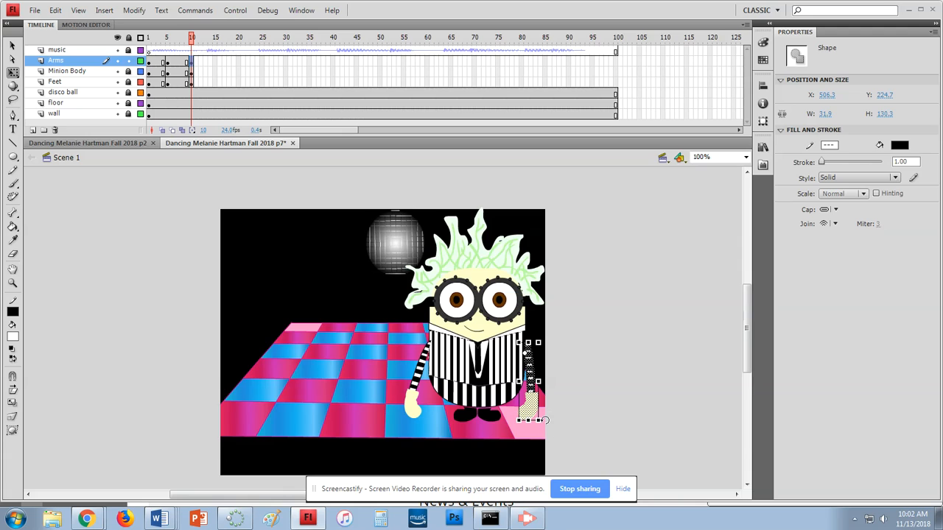
pyautogui.moveTo(546, 420); pyautogui.dragTo(553, 414)
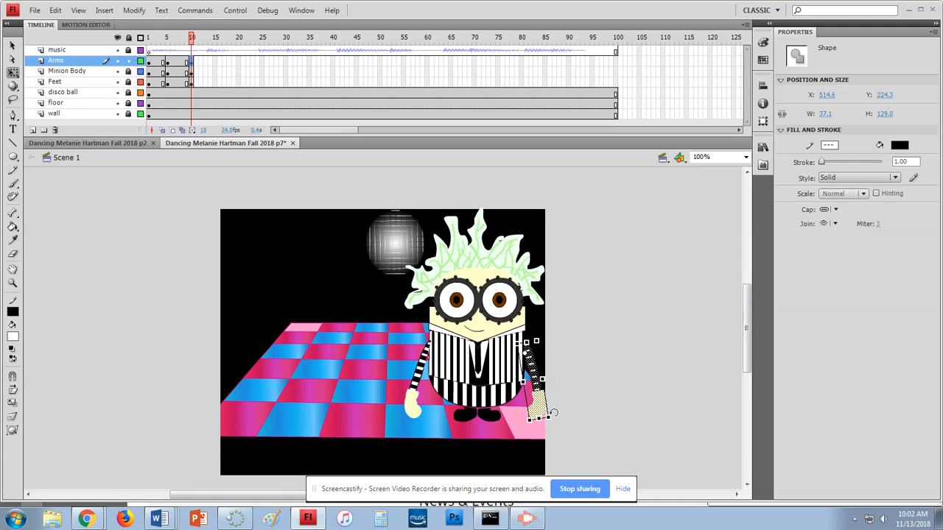
# Insert keyframes at frame 14 on the Arms, Minion Body and Feet layers
pyautogui.click(211, 62)
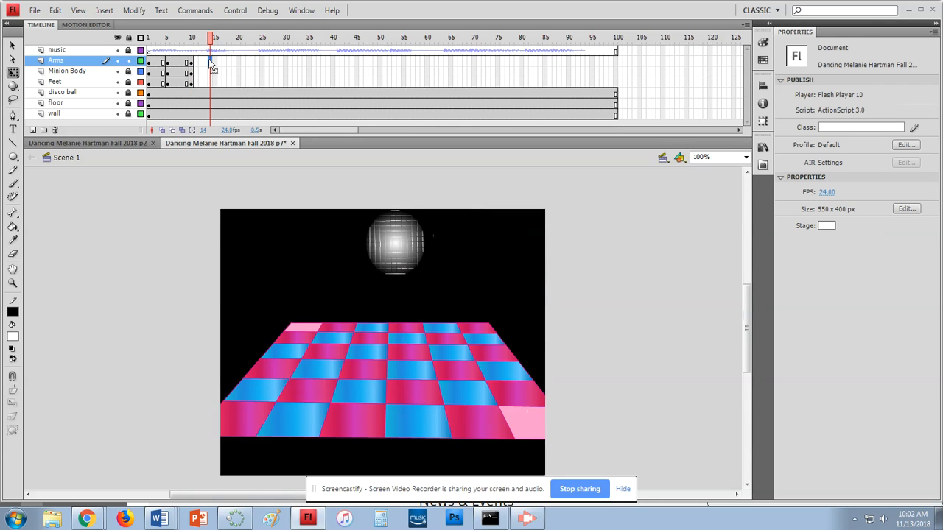
pyautogui.press('F6')
pyautogui.click(210, 71)
pyautogui.press('F6')
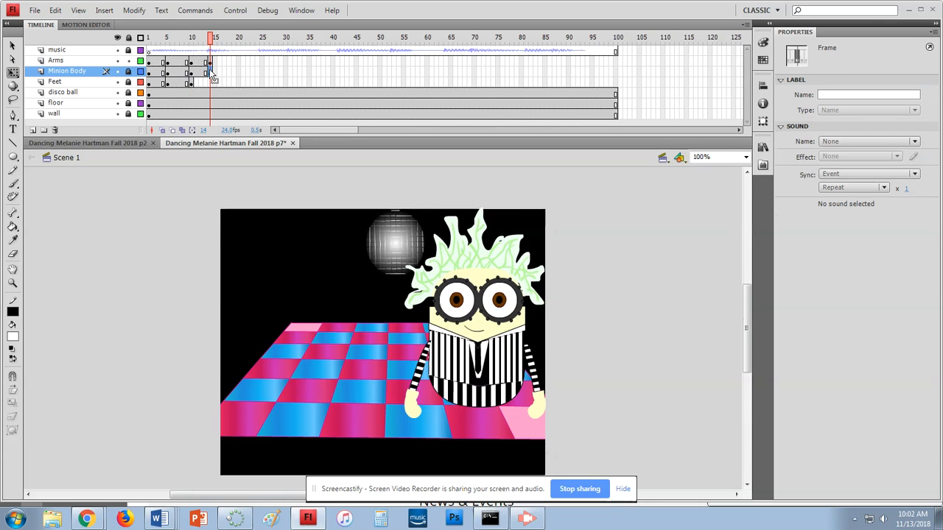
pyautogui.click(211, 81)
pyautogui.press('F6')
# Unlock the Minion Body and Feet layers and move the whole minion to about X 168, Y -6 on frame 14
pyautogui.moveTo(352, 190); pyautogui.dragTo(642, 470)
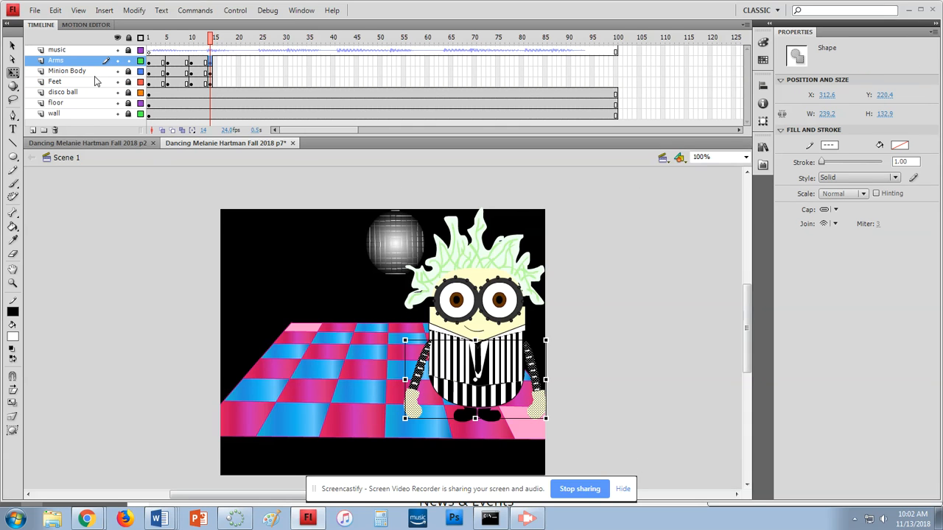
pyautogui.click(128, 71)
pyautogui.click(128, 82)
pyautogui.click(371, 317)
pyautogui.moveTo(354, 199); pyautogui.dragTo(622, 459)
pyautogui.moveTo(490, 373); pyautogui.dragTo(401, 369)
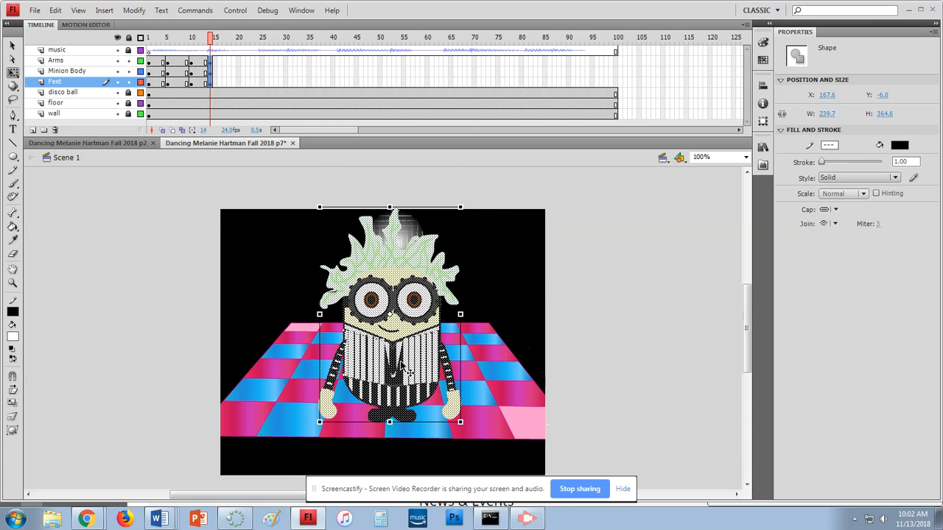
pyautogui.click(555, 381)
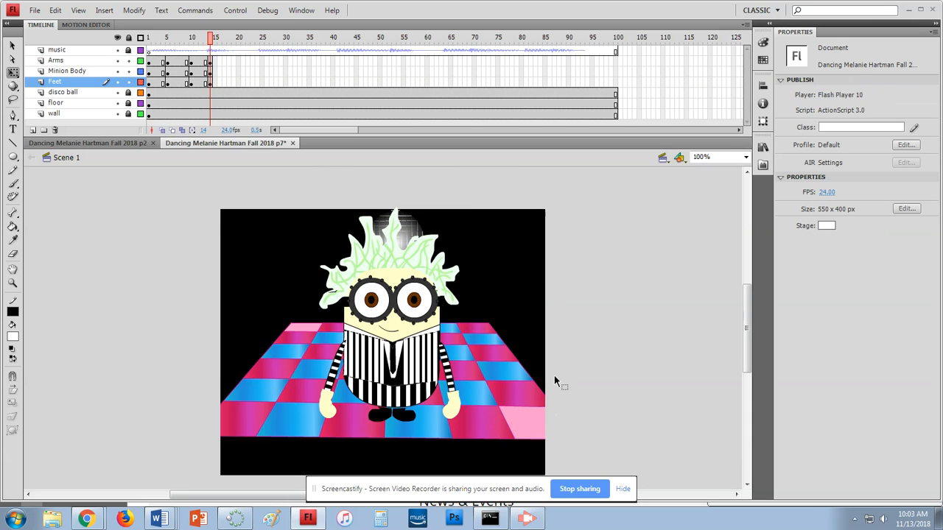
# Lock the Minion Body and Feet layers, then swing the left-hand arm up to roughly horizontal and reattach it at the shoulder on frame 14
pyautogui.moveTo(508, 380); pyautogui.dragTo(422, 444)
pyautogui.click(442, 400)
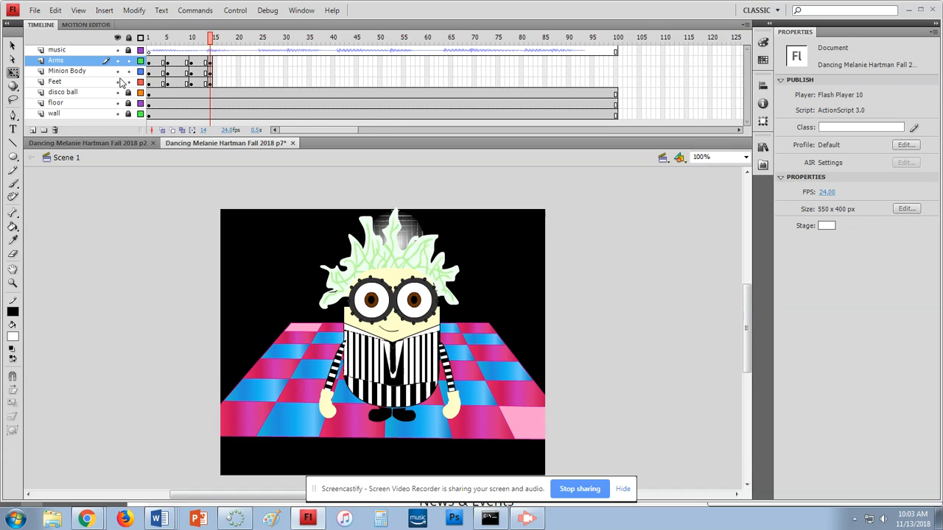
pyautogui.moveTo(529, 371); pyautogui.dragTo(421, 429)
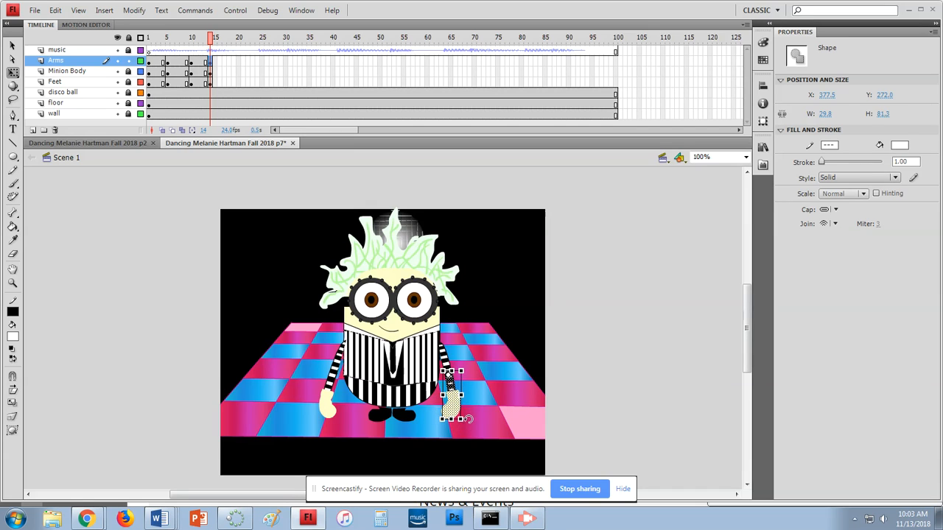
pyautogui.click(501, 434)
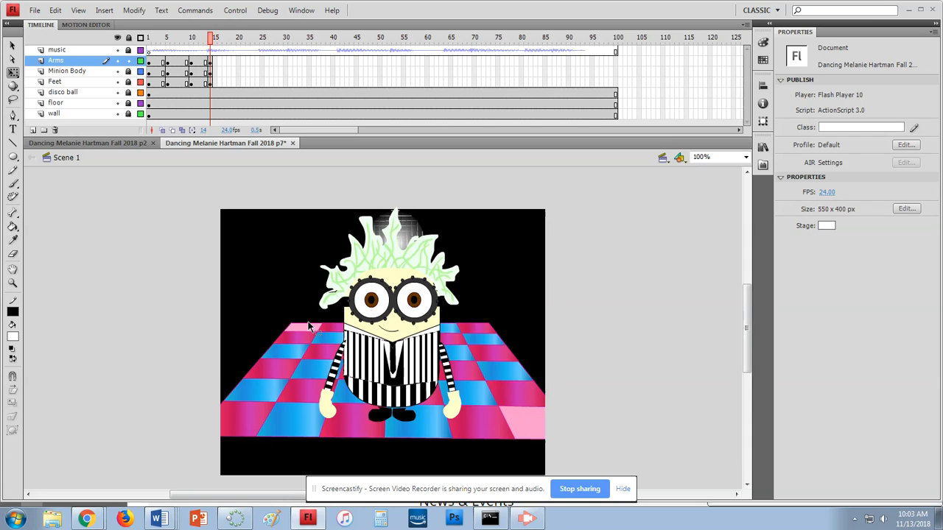
pyautogui.moveTo(276, 312); pyautogui.dragTo(355, 443)
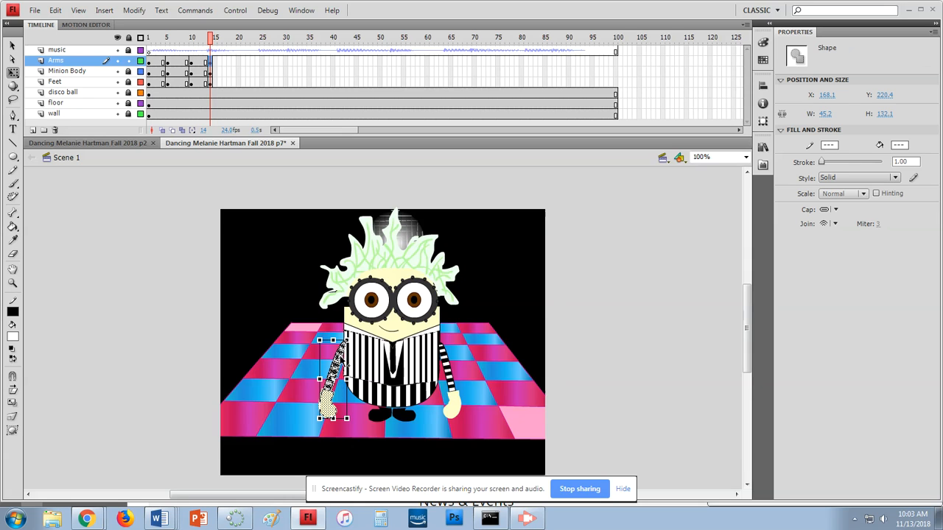
pyautogui.moveTo(358, 417); pyautogui.dragTo(275, 383)
pyautogui.moveTo(317, 351); pyautogui.dragTo(306, 344)
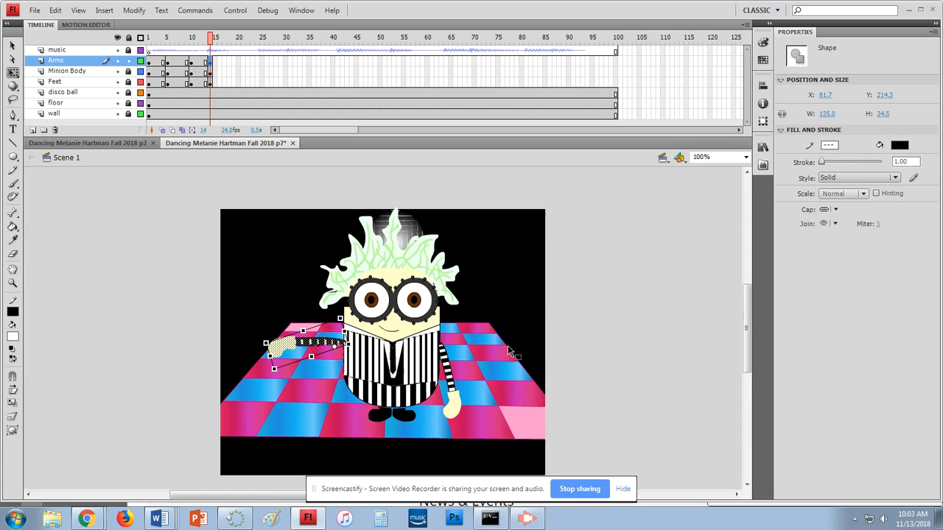
# Swing the minion's right-hand arm up and outward about its shoulder on frame 14 and realign it with the body
pyautogui.click(450, 405)
pyautogui.moveTo(450, 381); pyautogui.dragTo(440, 354)
pyautogui.moveTo(469, 409); pyautogui.dragTo(501, 376)
pyautogui.moveTo(441, 349); pyautogui.dragTo(450, 344)
pyautogui.click(470, 418)
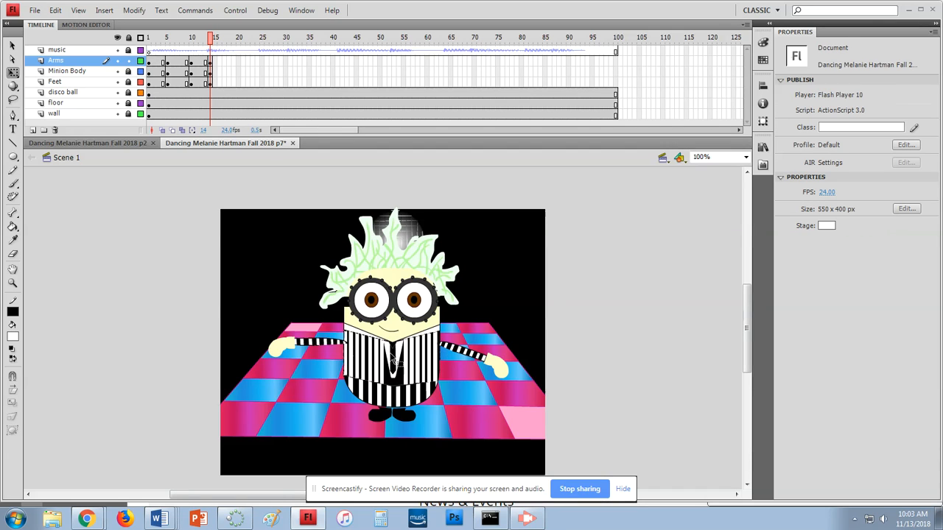
# Insert keyframes at frame 18 on the Arms, Minion Body and Feet layers
pyautogui.click(229, 63)
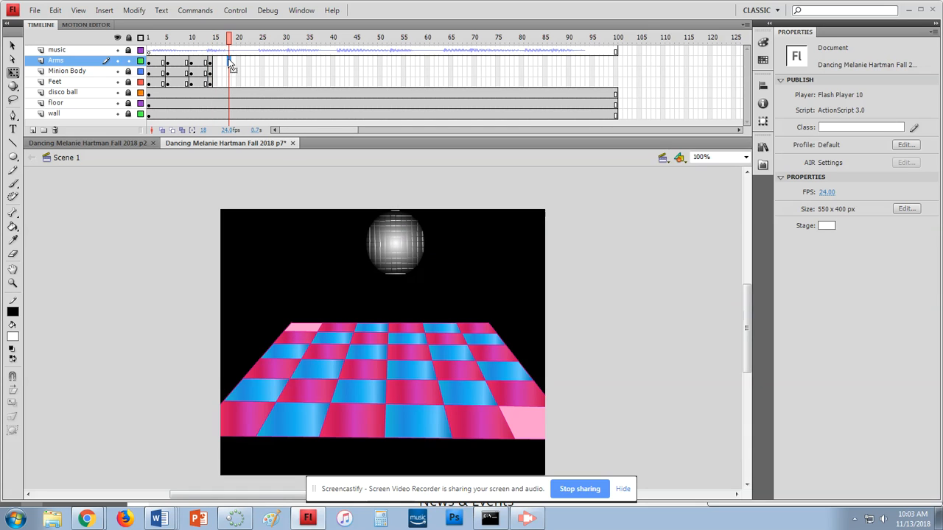
pyautogui.press('F6')
pyautogui.click(229, 71)
pyautogui.press('F6')
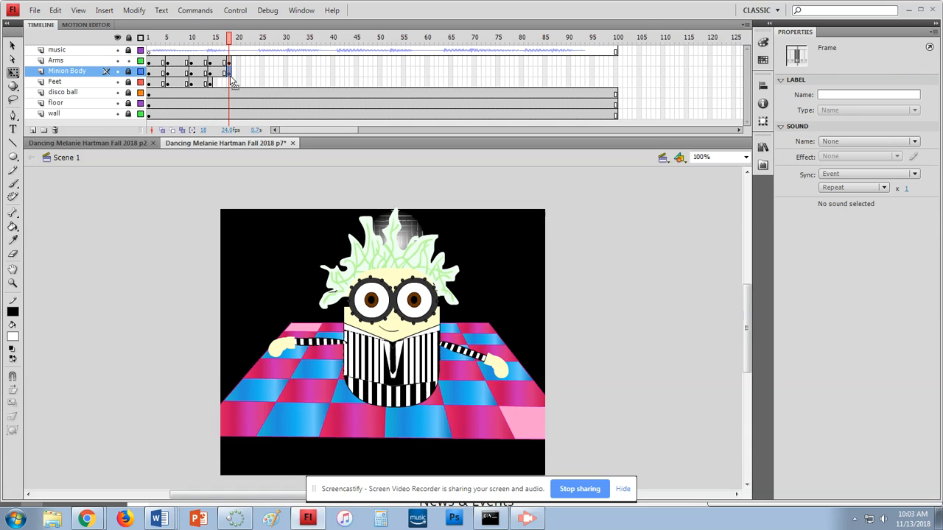
pyautogui.click(231, 82)
pyautogui.press('F6')
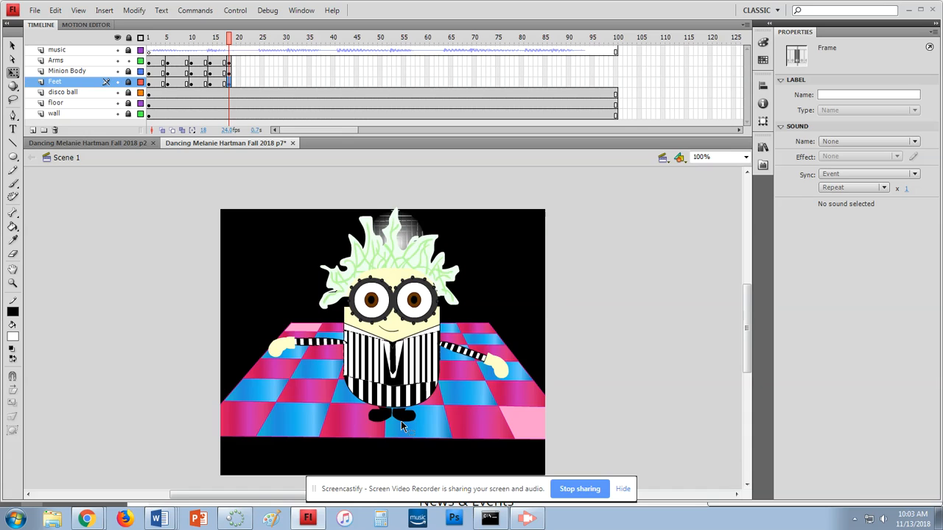
# Unlock the Feet layer, lock Arms and Minion Body, and tilt the left-hand foot slightly to about X 250, Y 330 on frame 18
pyautogui.click(128, 82)
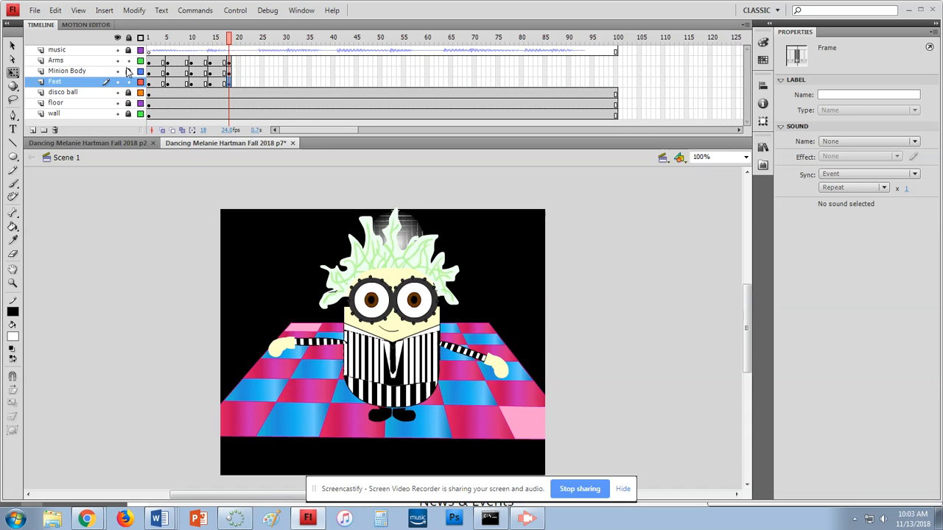
pyautogui.hotkey('ctrl', '=')
pyautogui.click(418, 399)
pyautogui.scroll(-3, 413, 399)
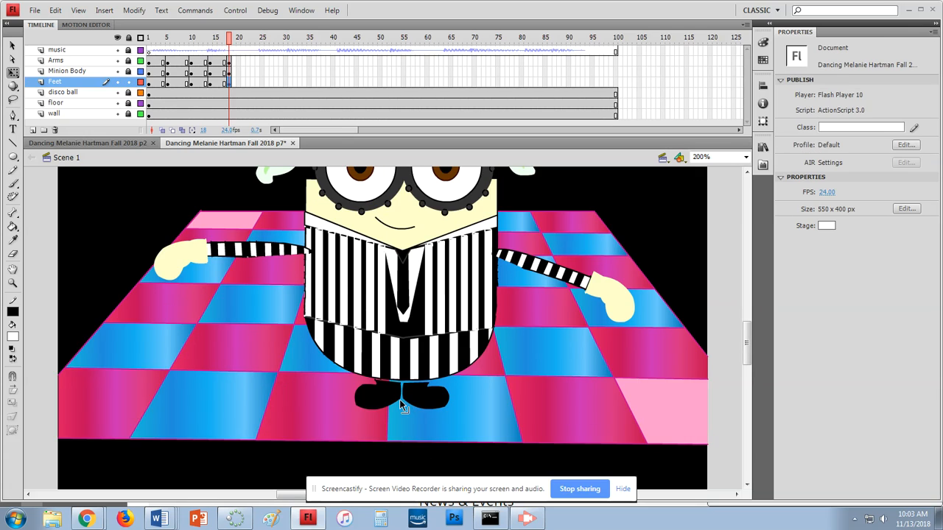
pyautogui.moveTo(336, 384); pyautogui.dragTo(512, 457)
pyautogui.click(527, 436)
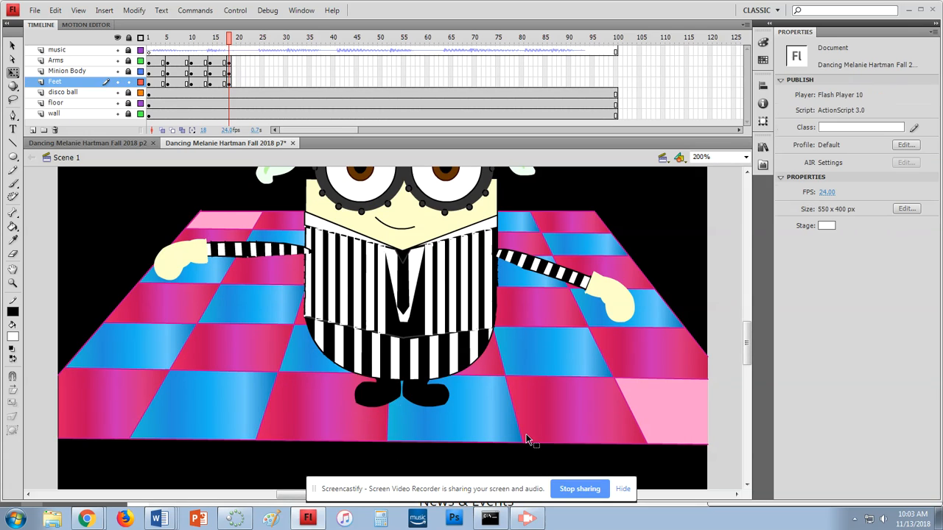
pyautogui.moveTo(317, 357); pyautogui.dragTo(404, 434)
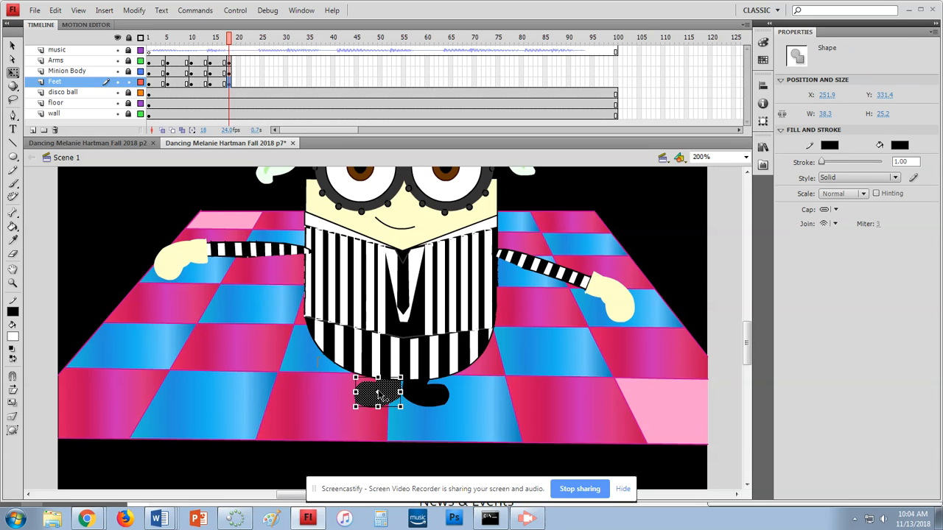
pyautogui.moveTo(352, 375); pyautogui.dragTo(348, 361)
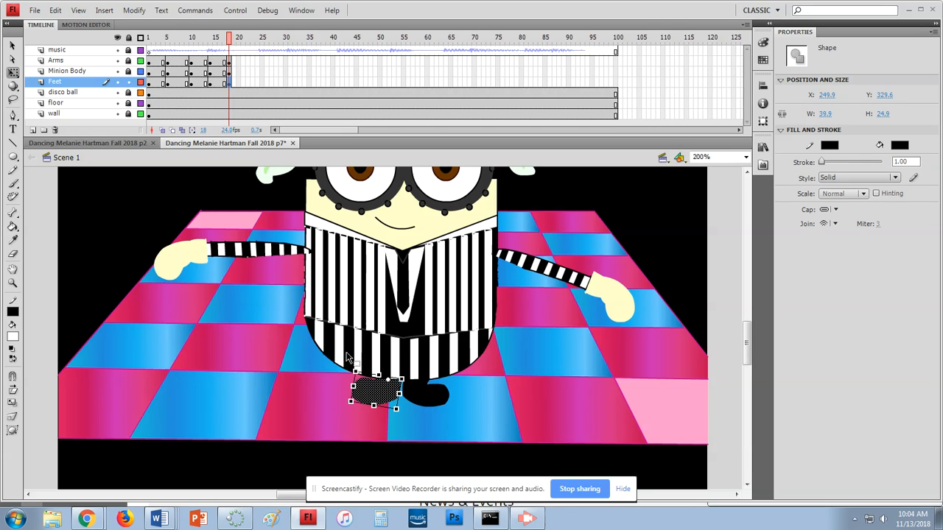
# Nudge both feet up to Y 331.4 on frame 14 so they meet the body
pyautogui.click(210, 82)
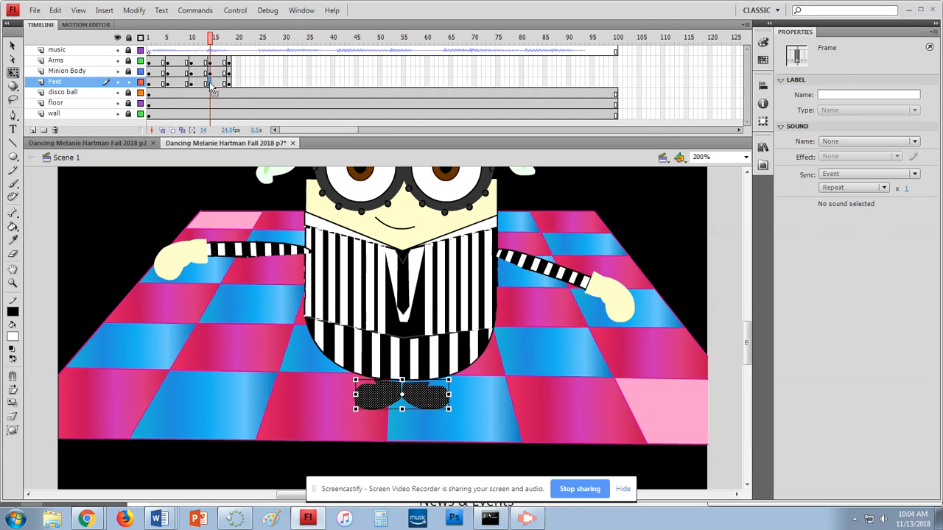
pyautogui.click(302, 430)
pyautogui.moveTo(315, 358); pyautogui.dragTo(520, 454)
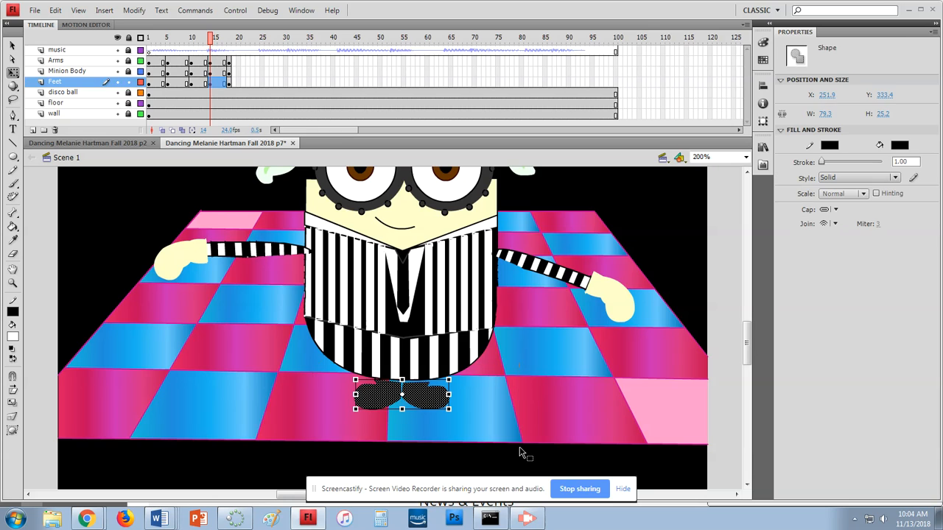
pyautogui.press('Up')
pyautogui.press('Up')
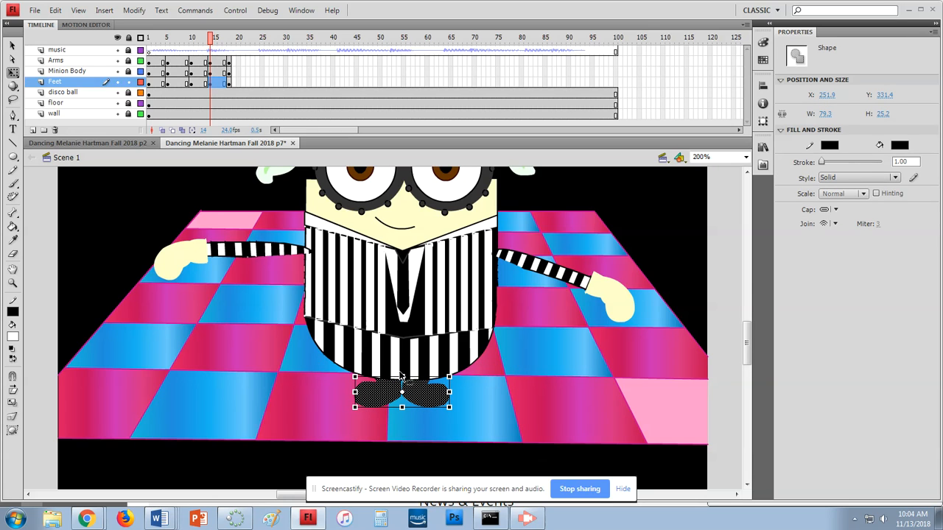
# Nudge both feet up slightly against the body on frames 10 and 5
pyautogui.click(193, 82)
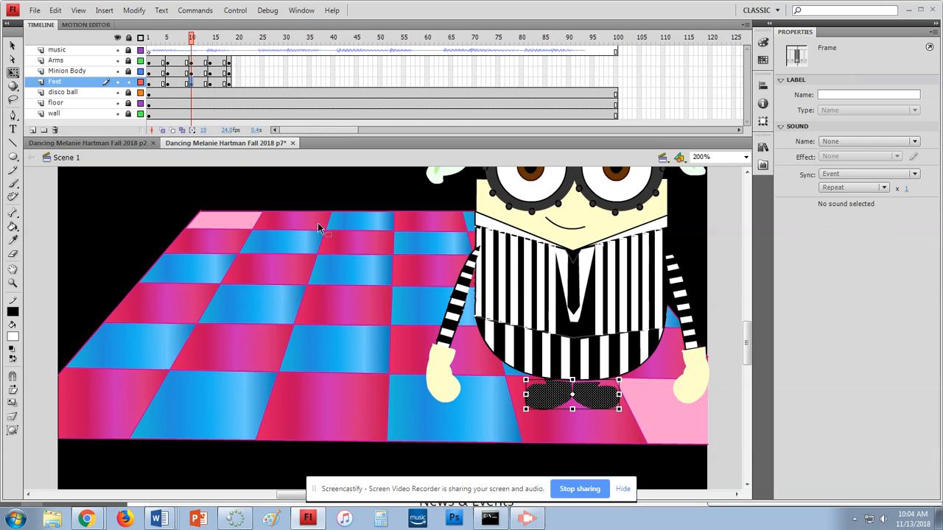
pyautogui.press('Up')
pyautogui.press('Up')
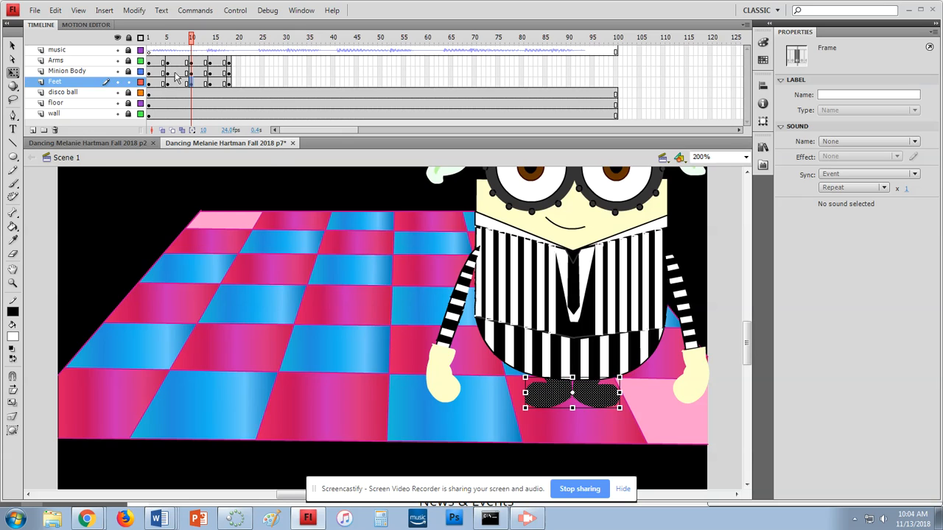
pyautogui.click(165, 83)
pyautogui.press('Up')
pyautogui.press('Up')
pyautogui.press('Up')
pyautogui.press('Up')
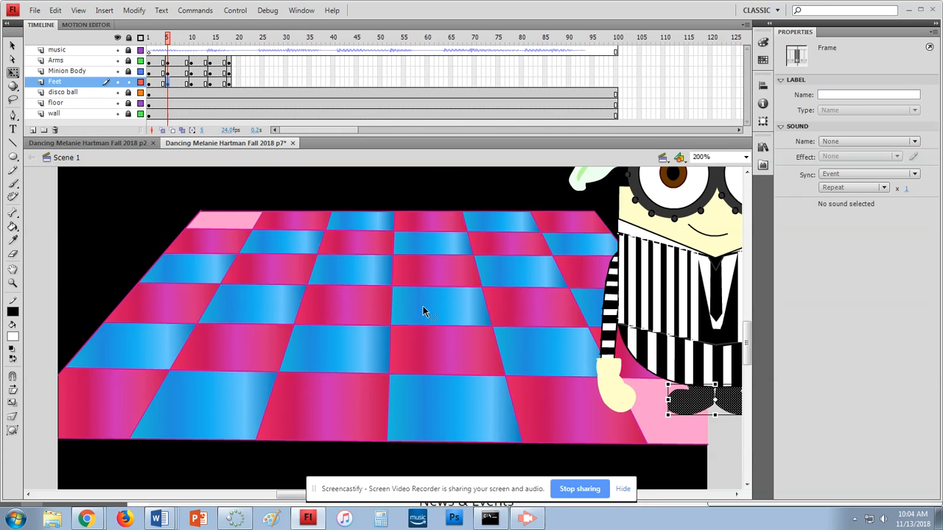
# Check the feet on frame 1, return to frame 18, lock the Feet layer and unlock the Arms layer
pyautogui.click(150, 83)
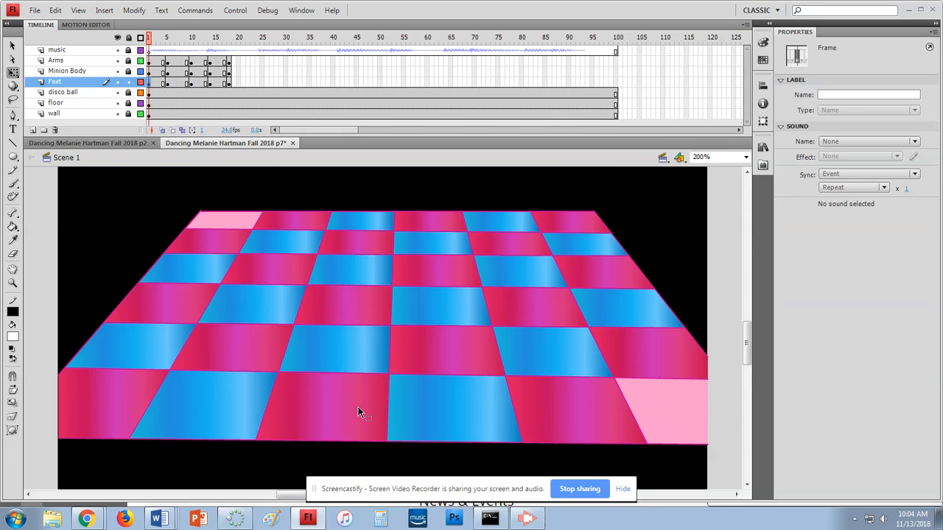
pyautogui.moveTo(295, 495)
pyautogui.mouseDown()
pyautogui.moveTo(373, 495)
pyautogui.moveTo(295, 496)
pyautogui.mouseUp()
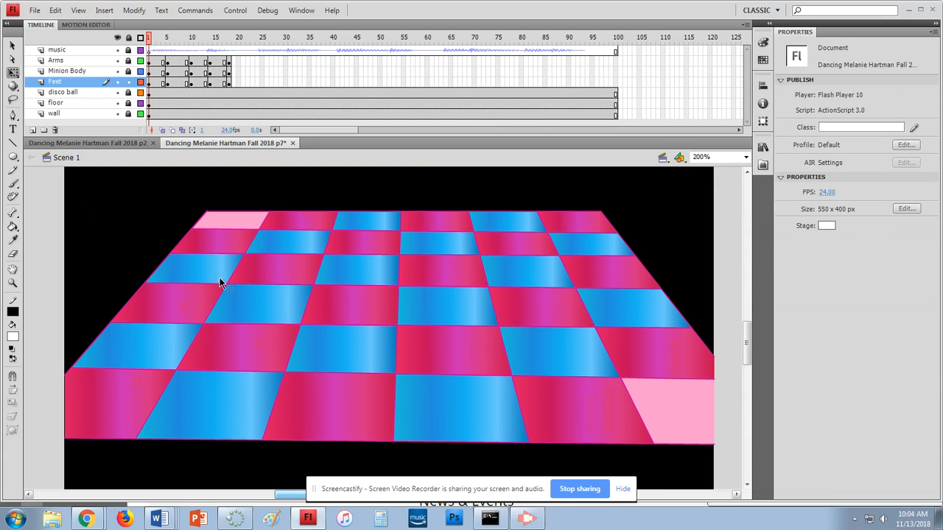
pyautogui.click(229, 83)
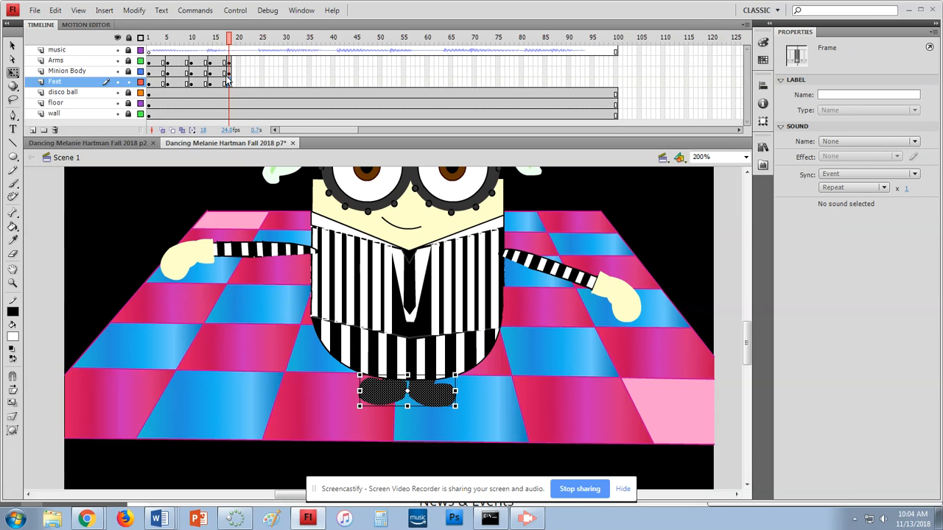
pyautogui.click(128, 82)
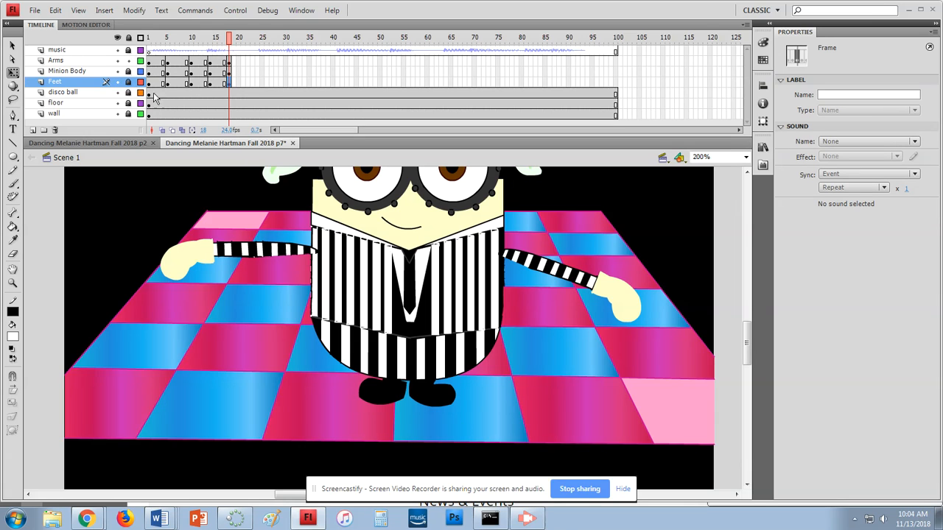
pyautogui.click(295, 208)
pyautogui.scroll(1, 295, 207)
pyautogui.hotkey('ctrl', '-')
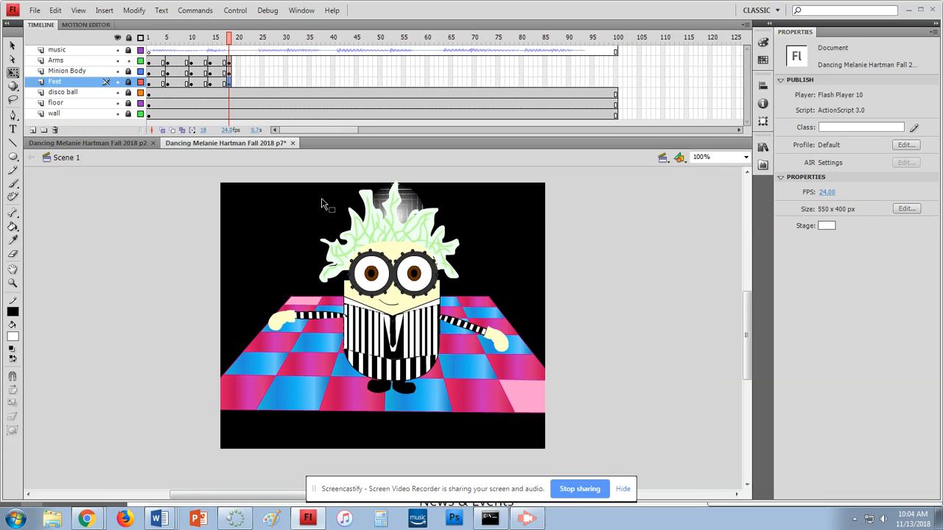
# Insert keyframes at frame 25 on the Arms, Minion Body and Feet layers and rotate the whole minion about a quarter turn counterclockwise
pyautogui.click(263, 61)
pyautogui.press('F6')
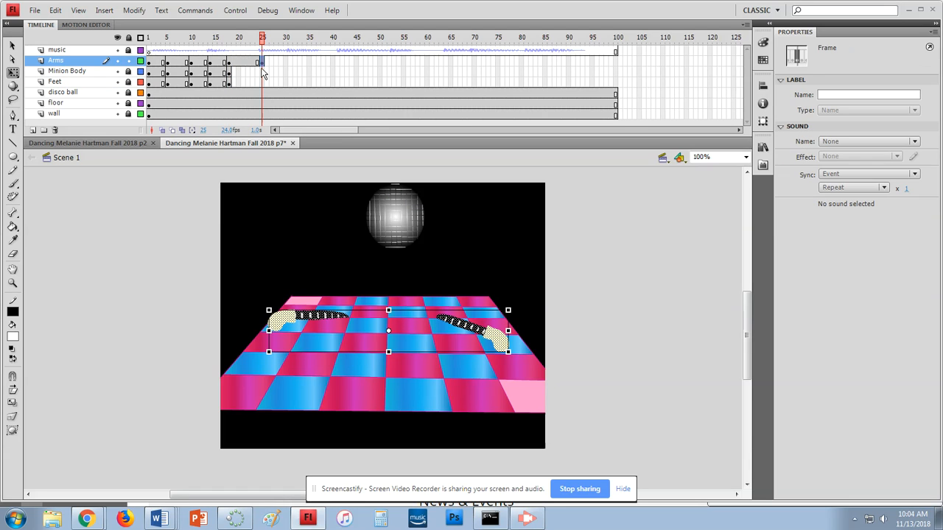
pyautogui.click(262, 72)
pyautogui.press('F6')
pyautogui.click(263, 82)
pyautogui.press('F6')
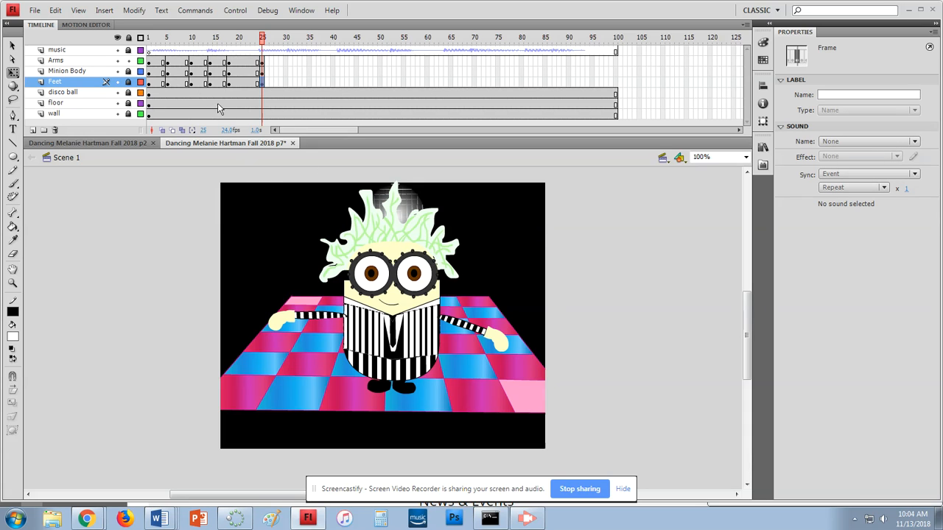
pyautogui.moveTo(243, 167); pyautogui.dragTo(597, 453)
pyautogui.moveTo(510, 182); pyautogui.dragTo(294, 145)
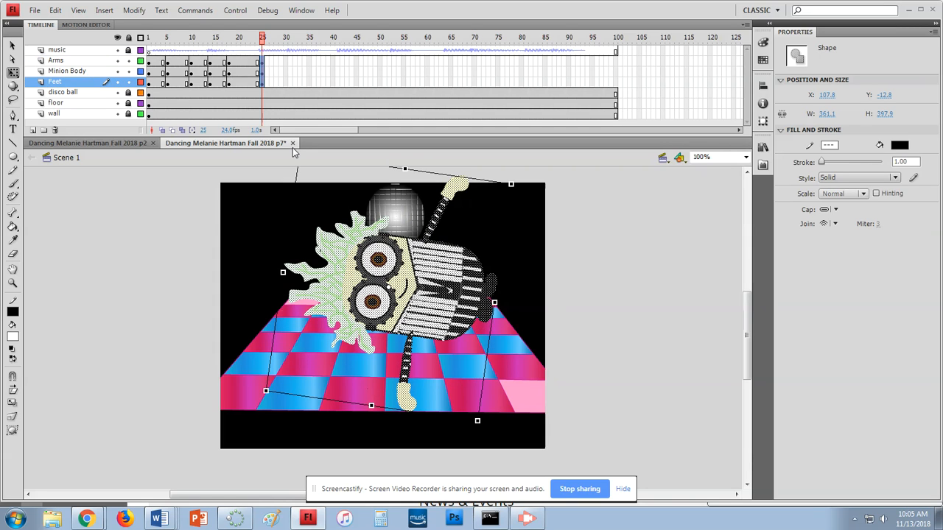
# Insert keyframes at frame 30 on the three minion layers and rotate the whole minion counterclockwise until it is upside down
pyautogui.click(285, 61)
pyautogui.press('F6')
pyautogui.click(286, 71)
pyautogui.press('F6')
pyautogui.click(286, 81)
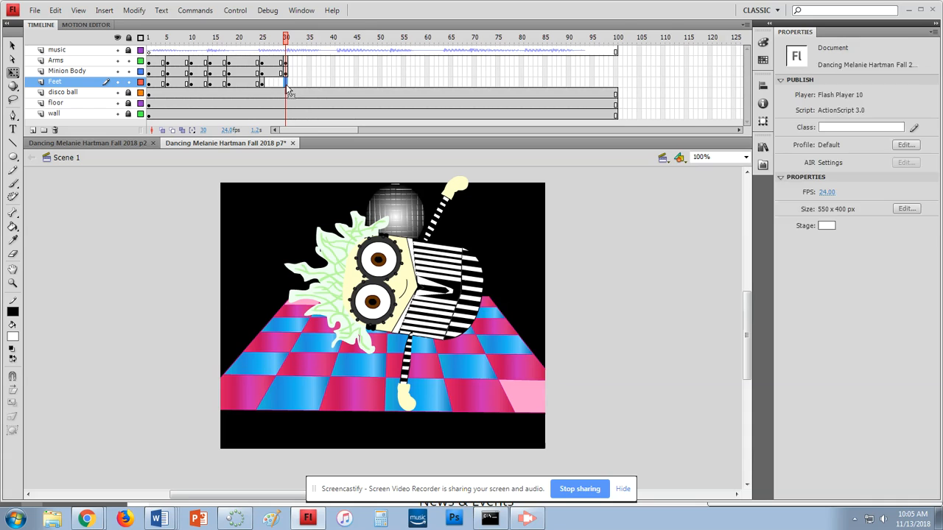
pyautogui.press('F6')
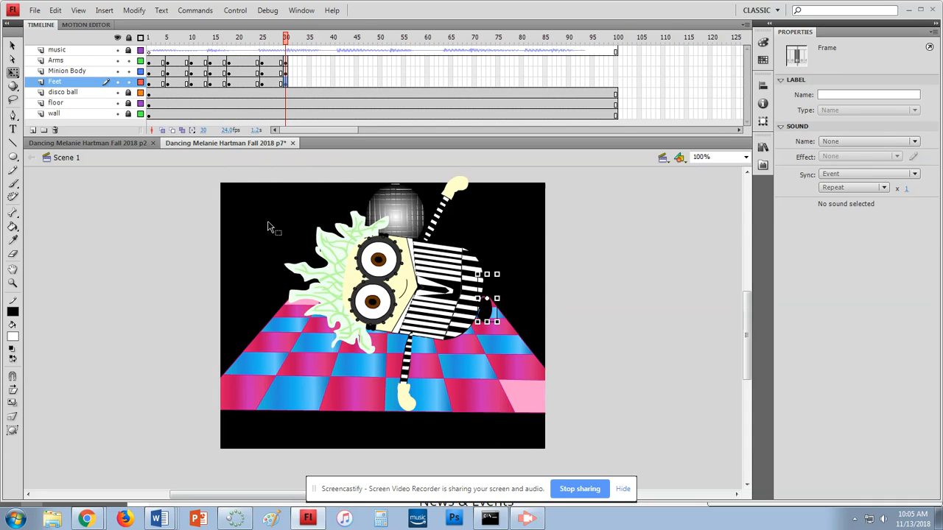
pyautogui.moveTo(228, 169); pyautogui.dragTo(565, 446)
pyautogui.moveTo(279, 172); pyautogui.dragTo(277, 418)
# Lock the Minion Body and Feet layers and swing both arms about their shoulders to point upward alongside the inverted body on frame 30
pyautogui.click(128, 83)
pyautogui.moveTo(233, 201)
pyautogui.mouseDown()
pyautogui.moveTo(294, 295)
pyautogui.moveTo(350, 333)
pyautogui.mouseUp()
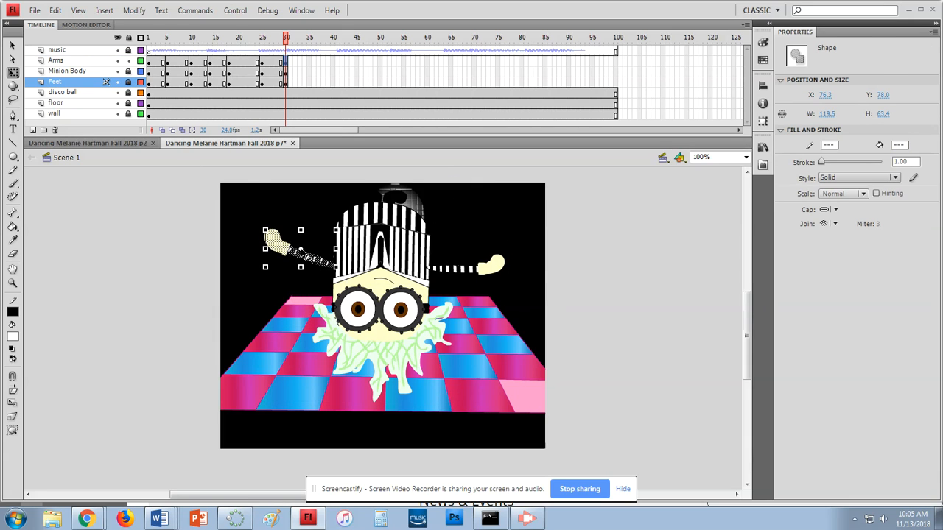
pyautogui.click(297, 250)
pyautogui.moveTo(265, 230); pyautogui.dragTo(336, 212)
pyautogui.moveTo(520, 227); pyautogui.dragTo(417, 302)
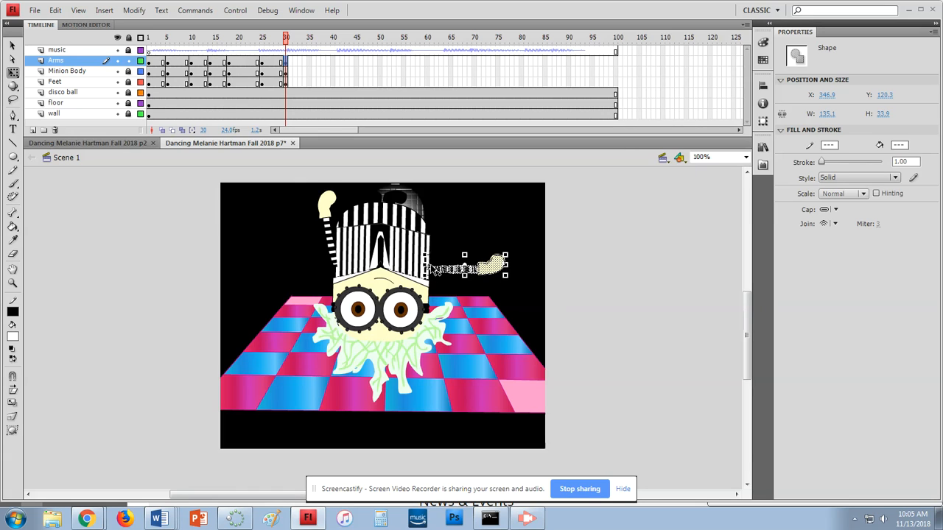
pyautogui.moveTo(503, 247); pyautogui.dragTo(430, 199)
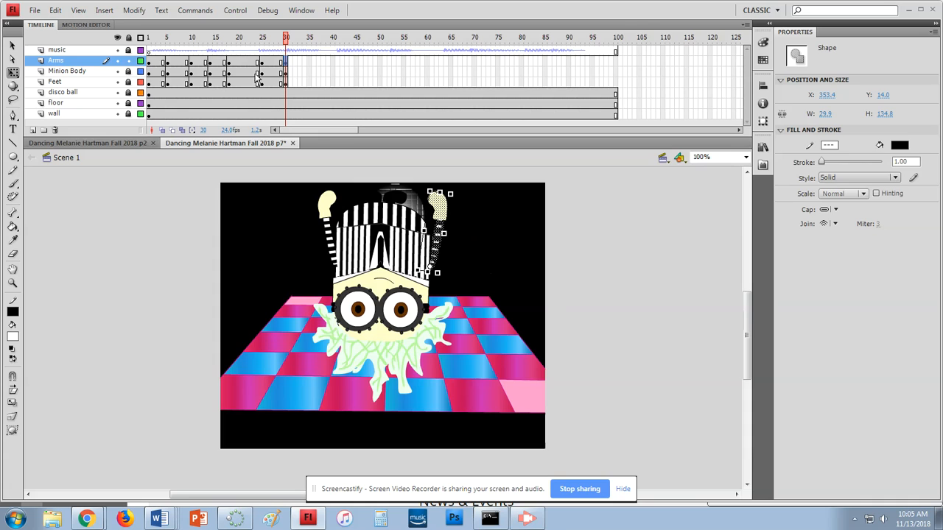
# Insert keyframes at frame 33 on the three minion layers, unlock them and rotate the whole minion counterclockwise until its head points right
pyautogui.click(309, 62)
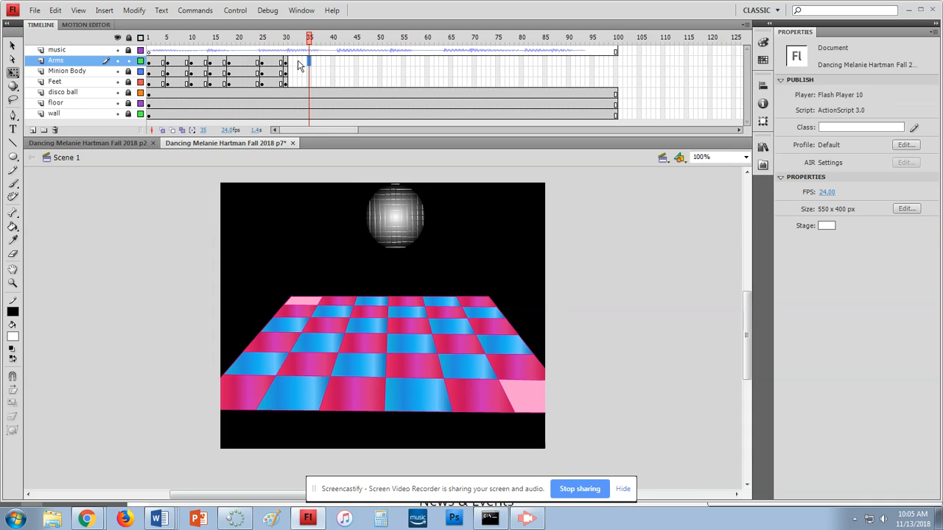
pyautogui.click(295, 59)
pyautogui.press('F6')
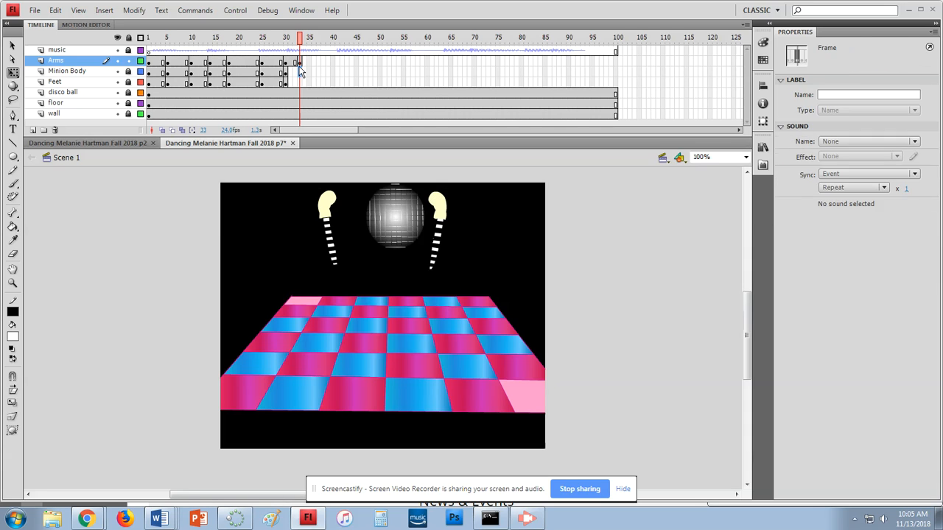
pyautogui.click(299, 71)
pyautogui.press('F6')
pyautogui.click(300, 84)
pyautogui.press('F6')
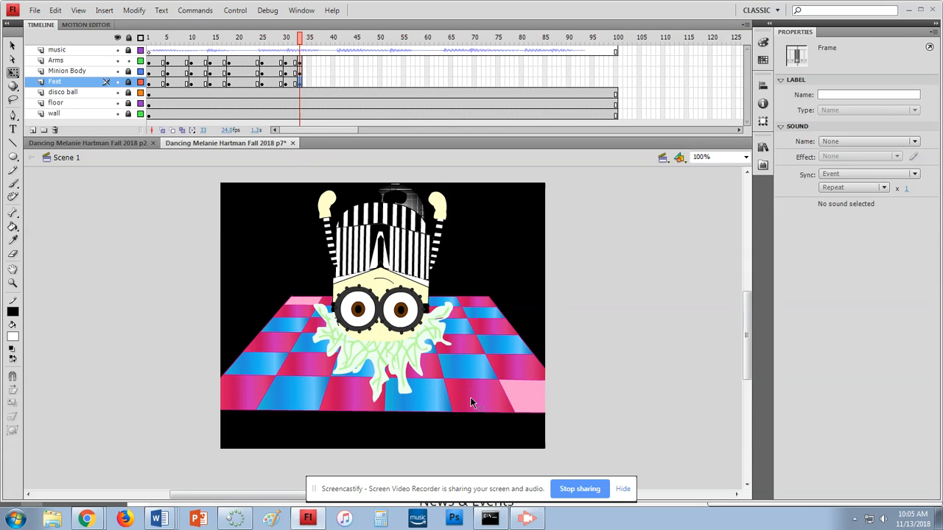
pyautogui.moveTo(291, 172); pyautogui.dragTo(499, 426)
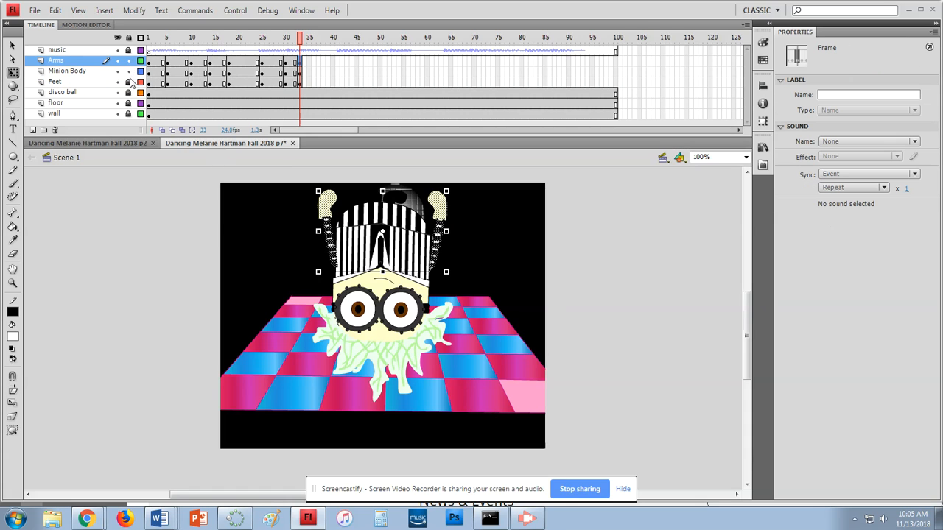
pyautogui.moveTo(277, 176); pyautogui.dragTo(523, 418)
pyautogui.moveTo(308, 181); pyautogui.dragTo(267, 362)
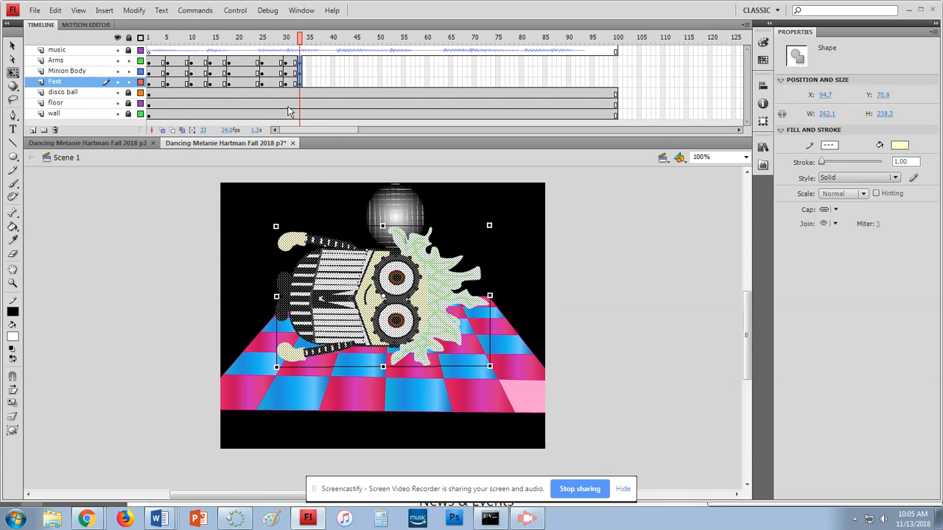
# Insert keyframes at frame 36 on the three minion layers and rotate the whole minion counterclockwise until its head points to the upper right
pyautogui.click(315, 62)
pyautogui.press('F6')
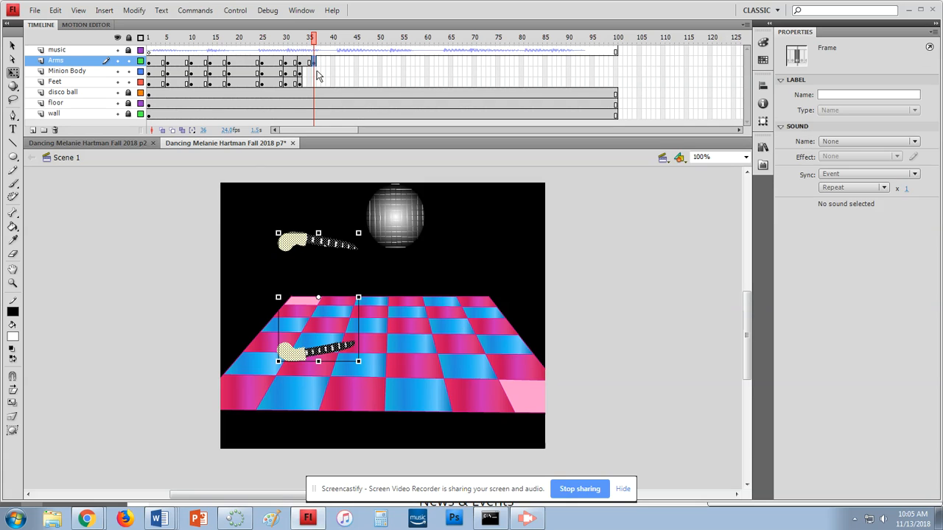
pyautogui.click(315, 73)
pyautogui.press('F6')
pyautogui.click(315, 81)
pyautogui.press('F6')
pyautogui.moveTo(240, 200); pyautogui.dragTo(545, 444)
pyautogui.moveTo(281, 217); pyautogui.dragTo(263, 339)
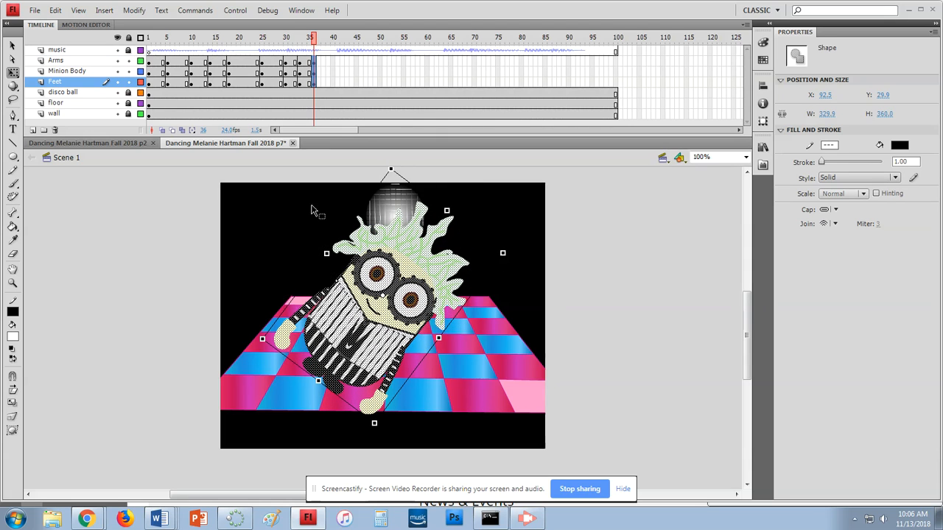
# Insert keyframes at frame 38 on the three minion layers and rotate the whole minion counterclockwise until it stands upright
pyautogui.click(323, 61)
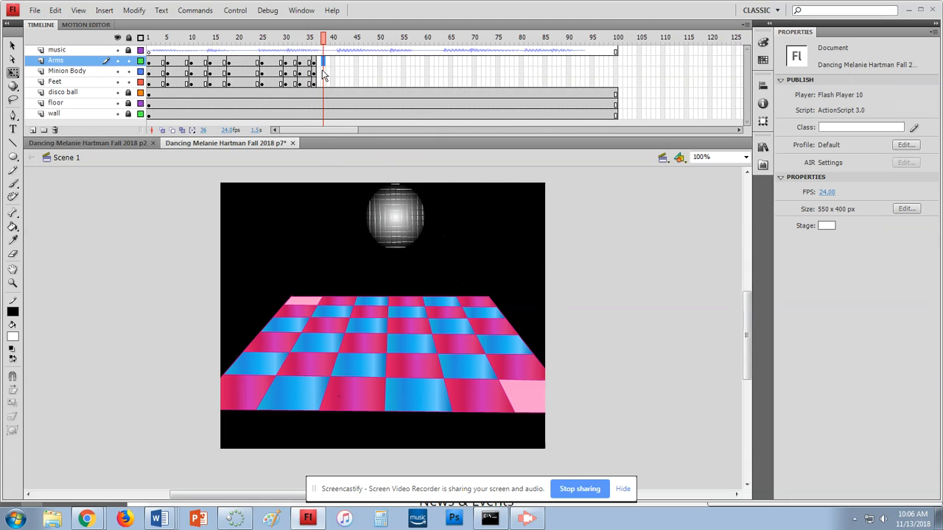
pyautogui.press('F6')
pyautogui.click(323, 72)
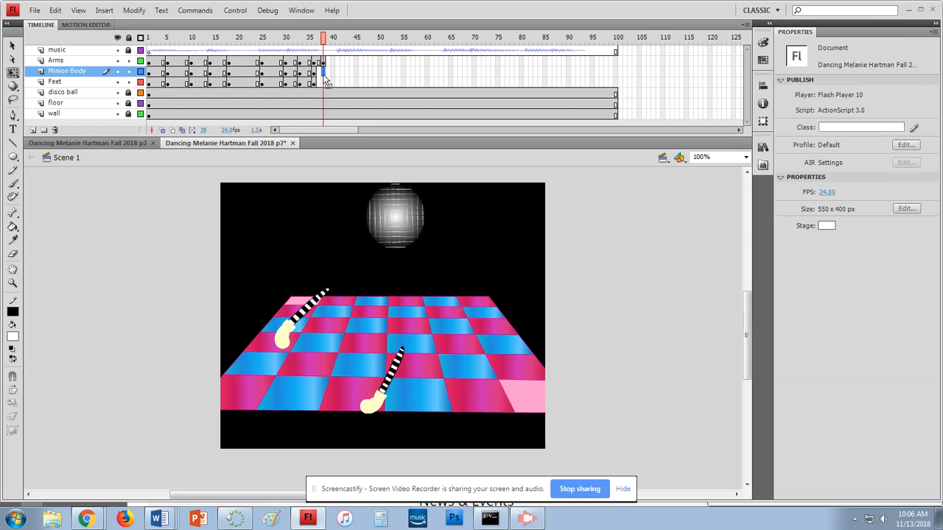
pyautogui.press('F6')
pyautogui.click(323, 82)
pyautogui.press('F6')
pyautogui.moveTo(246, 177); pyautogui.dragTo(512, 471)
pyautogui.moveTo(275, 190); pyautogui.dragTo(161, 263)
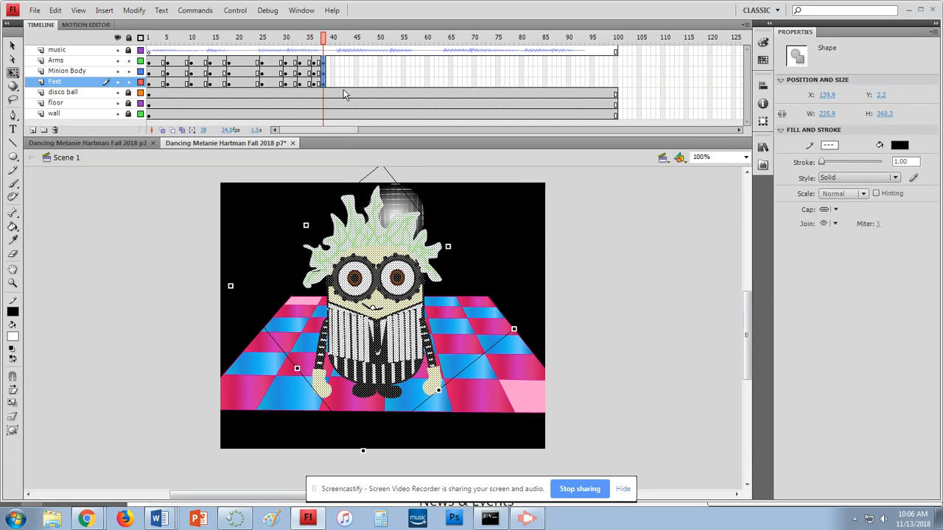
# Insert keyframes at frame 41 on the Arms, Minion Body and Feet layers, keeping the minion standing upright
pyautogui.click(340, 62)
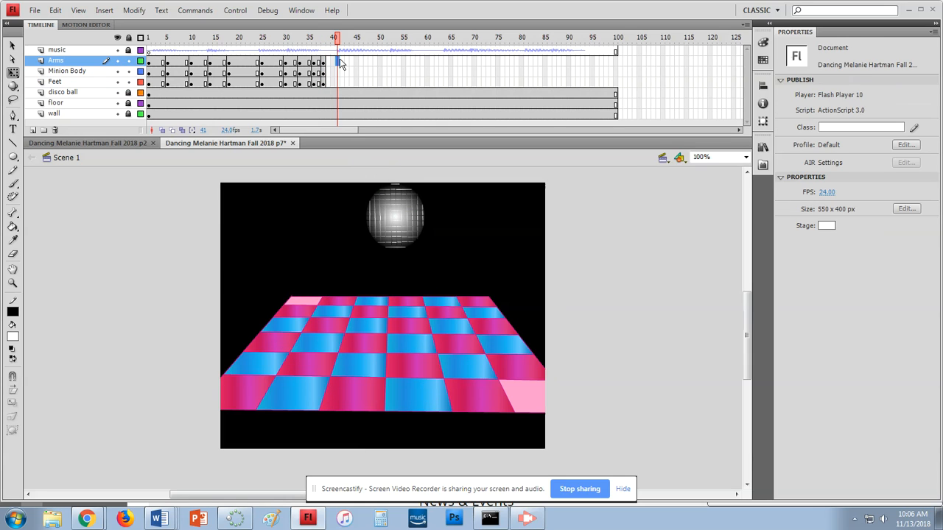
pyautogui.press('F6')
pyautogui.click(340, 72)
pyautogui.press('F6')
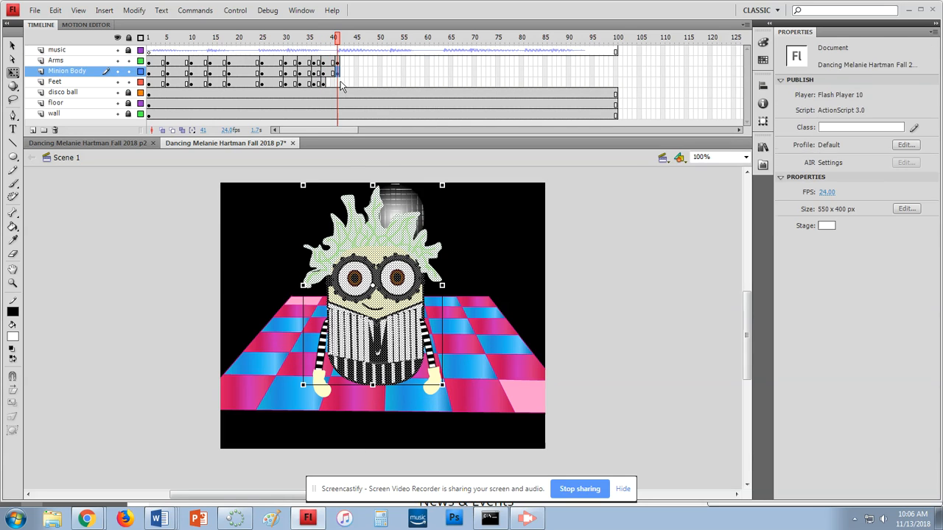
pyautogui.click(339, 84)
pyautogui.press('F6')
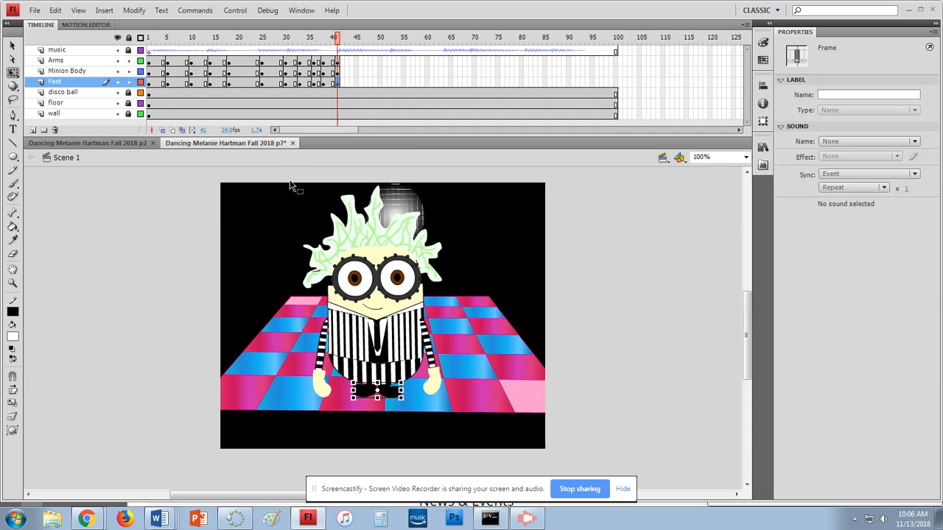
pyautogui.moveTo(290, 191); pyautogui.dragTo(495, 434)
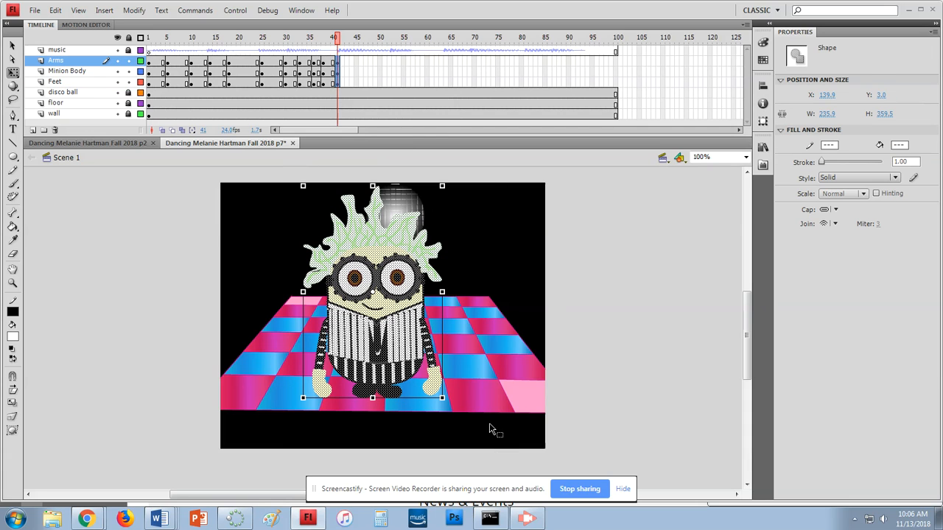
pyautogui.click(508, 295)
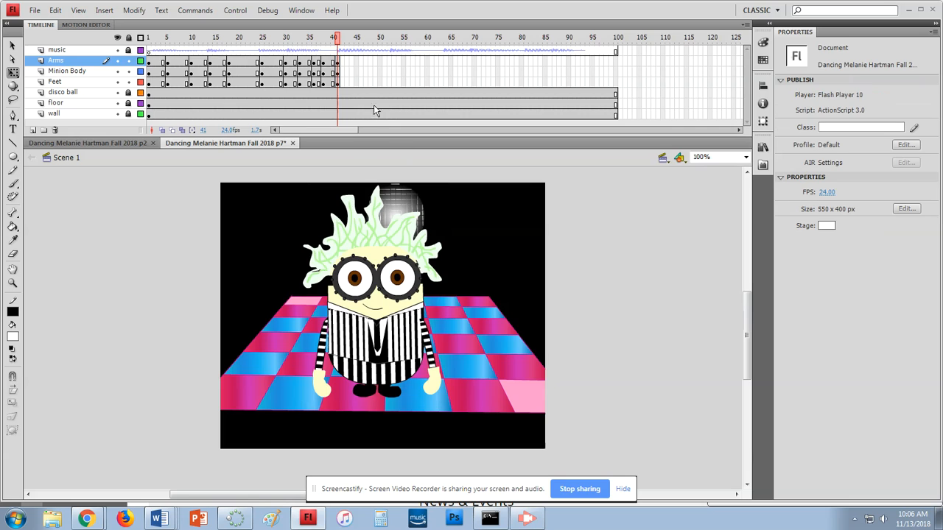
# Insert keyframes at frame 43 on the three minion layers and lock the Minion Body layer
pyautogui.click(348, 62)
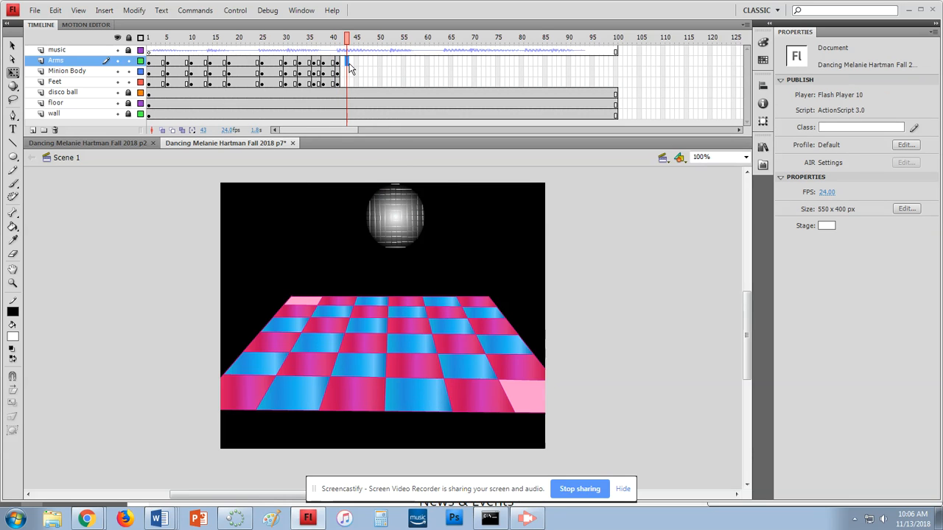
pyautogui.press('F6')
pyautogui.click(348, 72)
pyautogui.press('F6')
pyautogui.click(348, 83)
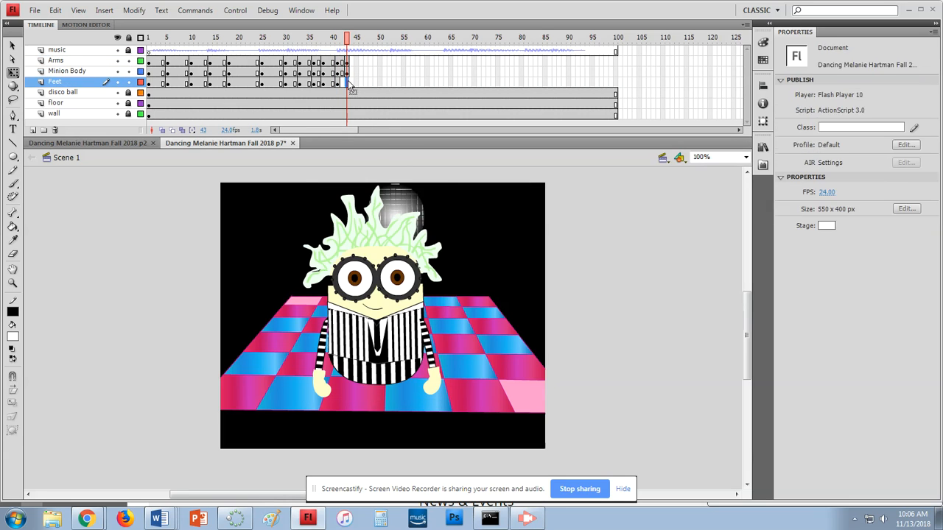
pyautogui.press('F6')
pyautogui.click(295, 227)
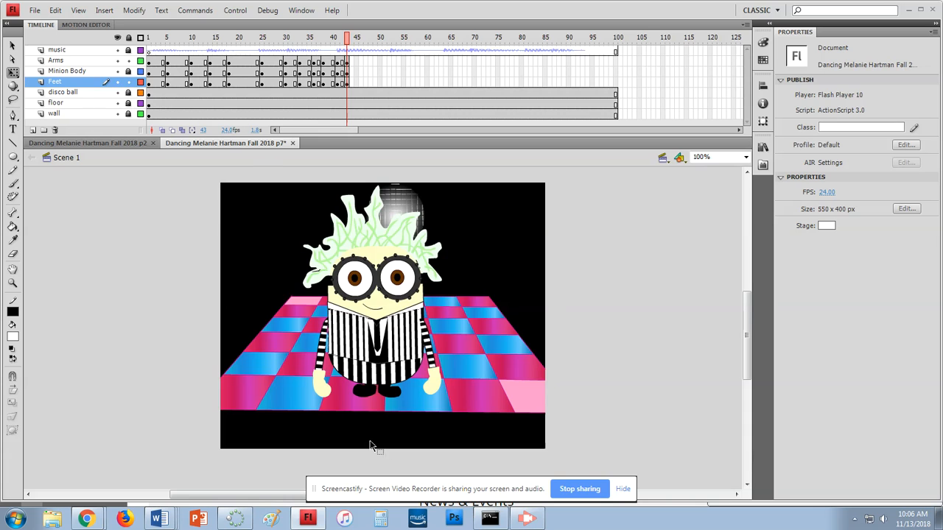
# Rotate the minion's left-hand foot slightly counterclockwise on frame 43
pyautogui.hotkey('ctrl', '=')
pyautogui.scroll(-3, 391, 416)
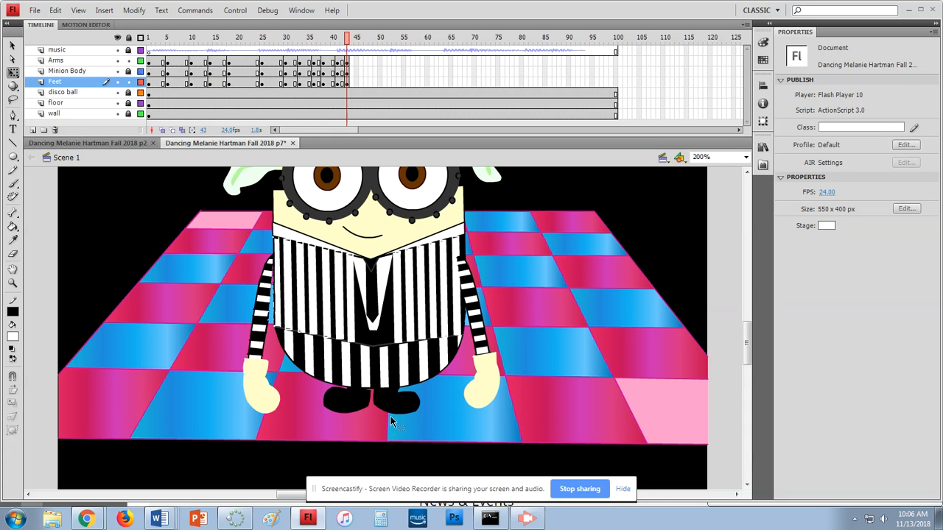
pyautogui.moveTo(298, 372); pyautogui.dragTo(378, 450)
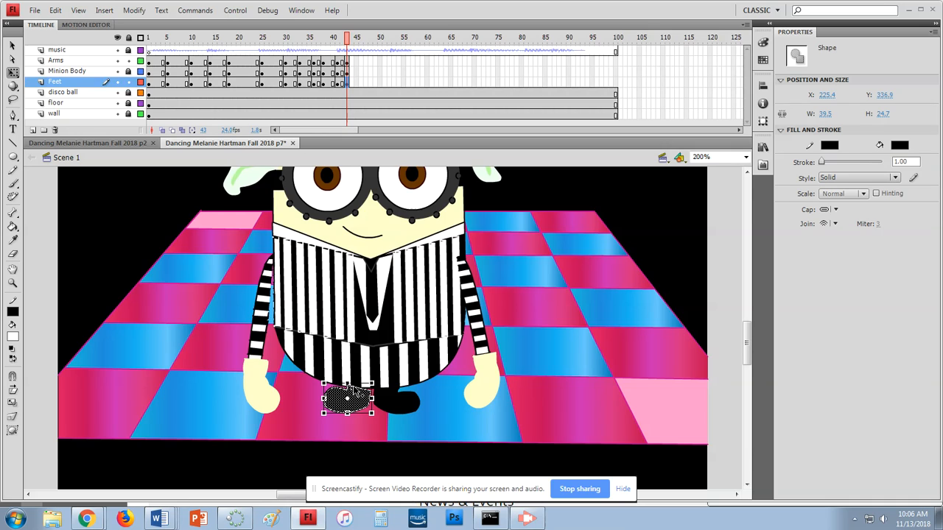
pyautogui.moveTo(315, 381)
pyautogui.mouseDown()
pyautogui.moveTo(311, 395)
pyautogui.moveTo(313, 387)
pyautogui.mouseUp()
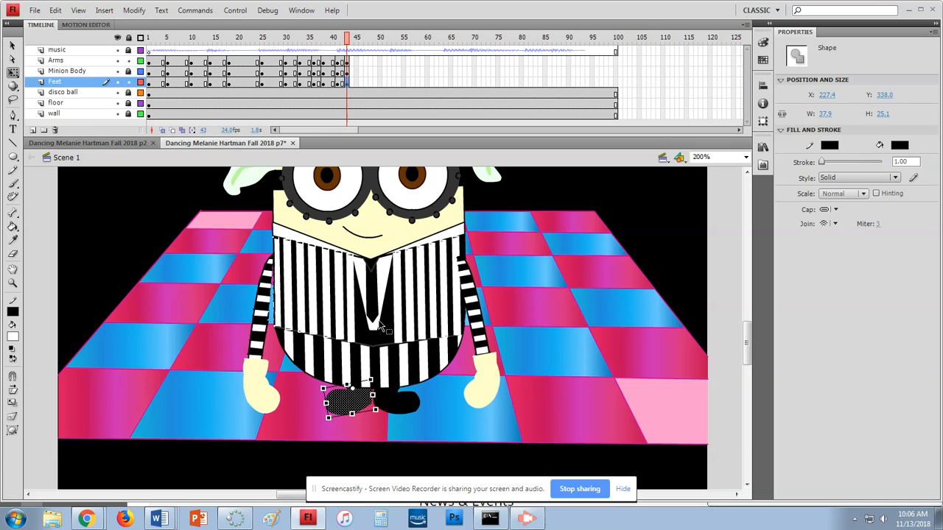
# Swing the left-hand arm about its shoulder on frame 43 so its hand rests across the lower belly
pyautogui.click(351, 63)
pyautogui.moveTo(199, 214); pyautogui.dragTo(324, 440)
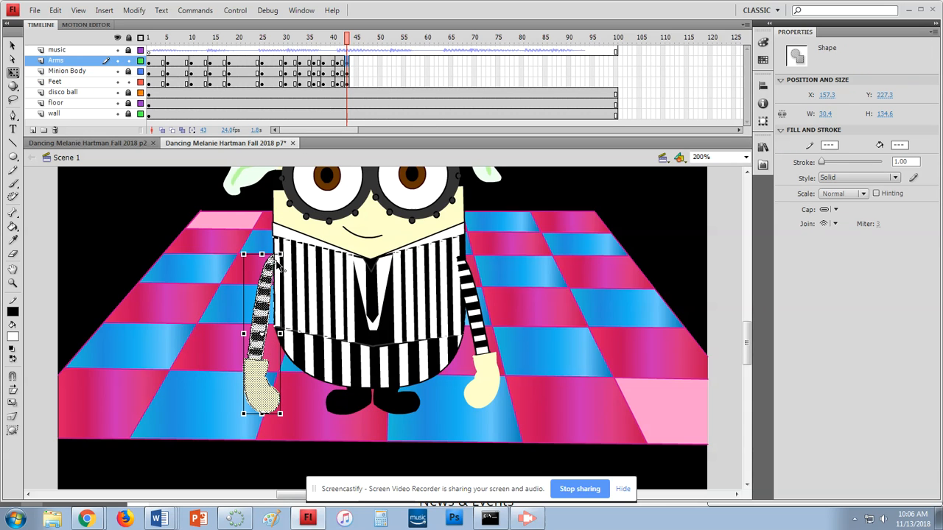
pyautogui.moveTo(280, 414); pyautogui.dragTo(389, 371)
# Swing the right-hand arm about its shoulder across the chest on frame 43 and shift it back onto the body's edge
pyautogui.moveTo(465, 276); pyautogui.dragTo(433, 477)
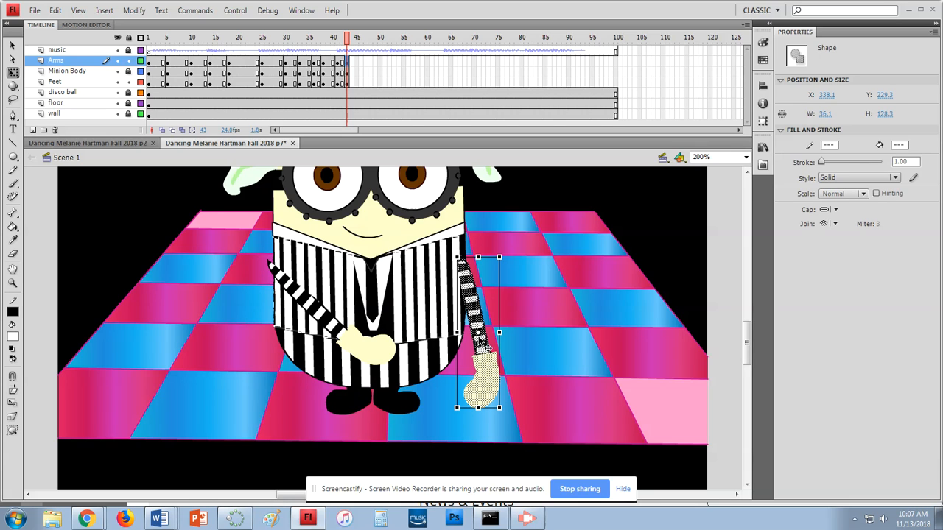
pyautogui.click(462, 282)
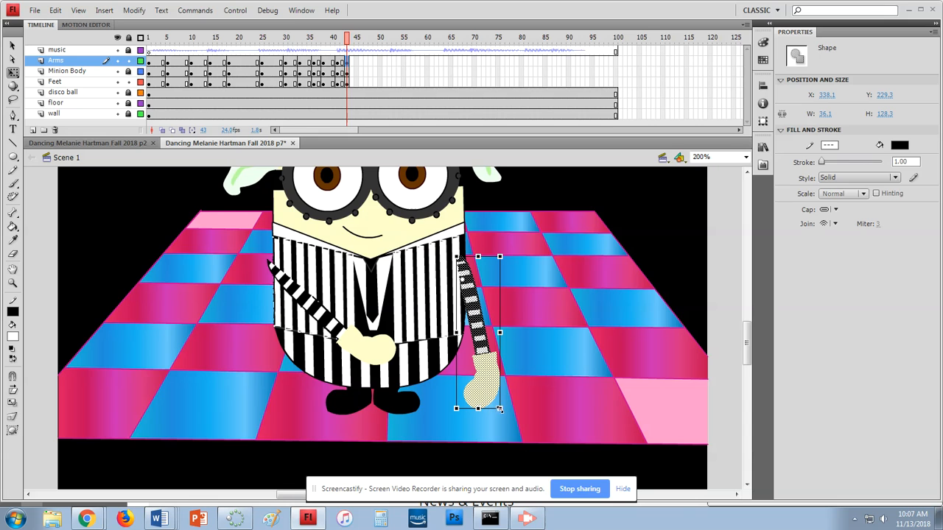
pyautogui.moveTo(507, 404); pyautogui.dragTo(330, 306)
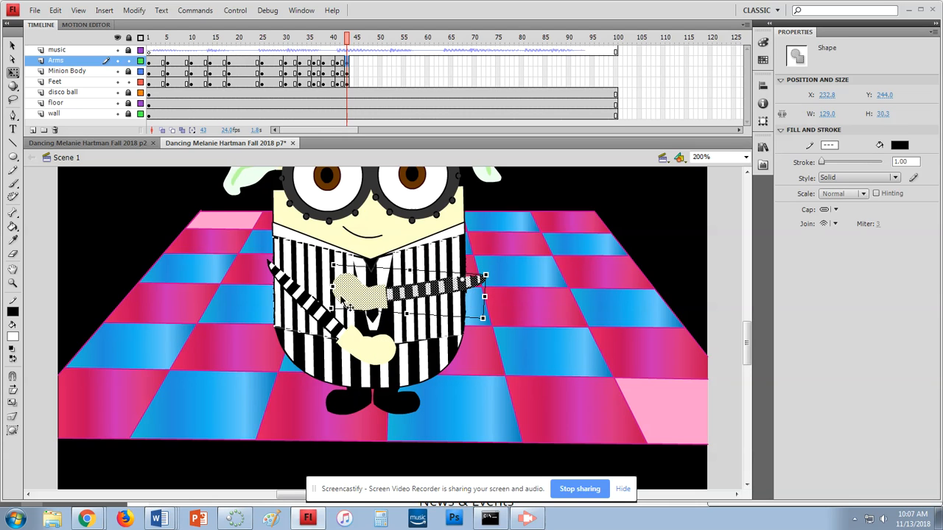
pyautogui.moveTo(458, 298); pyautogui.dragTo(419, 288)
pyautogui.moveTo(341, 297); pyautogui.dragTo(344, 294)
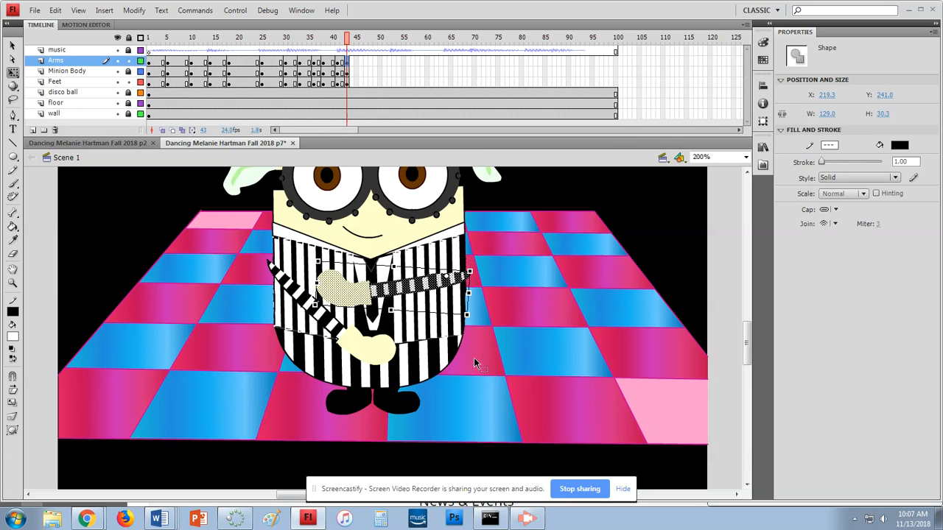
# Insert keyframes at frame 45 on the Arms, Minion Body and Feet layers
pyautogui.click(358, 63)
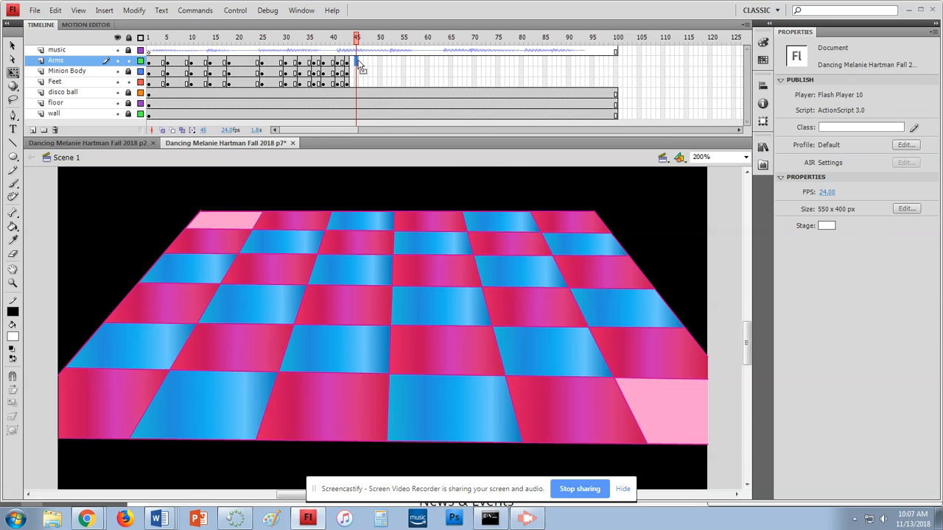
pyautogui.press('F6')
pyautogui.click(358, 71)
pyautogui.press('F6')
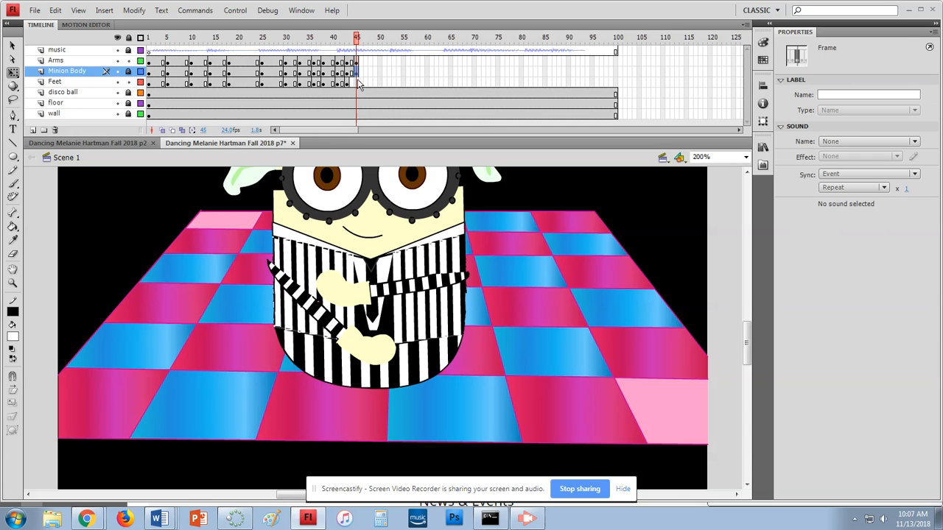
pyautogui.click(357, 81)
pyautogui.press('F6')
# Rotate the left-hand foot slightly further counterclockwise on frame 45
pyautogui.moveTo(293, 361); pyautogui.dragTo(373, 437)
pyautogui.moveTo(321, 414); pyautogui.dragTo(322, 421)
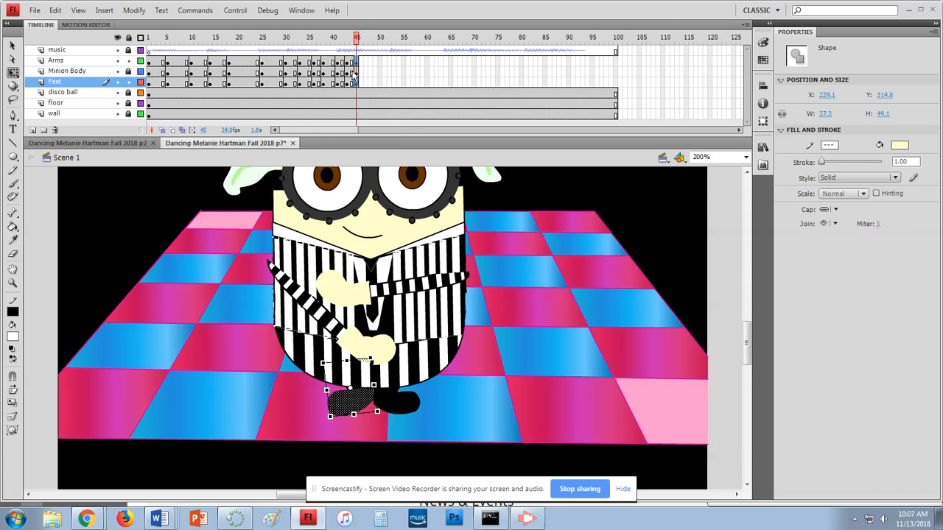
pyautogui.click(482, 338)
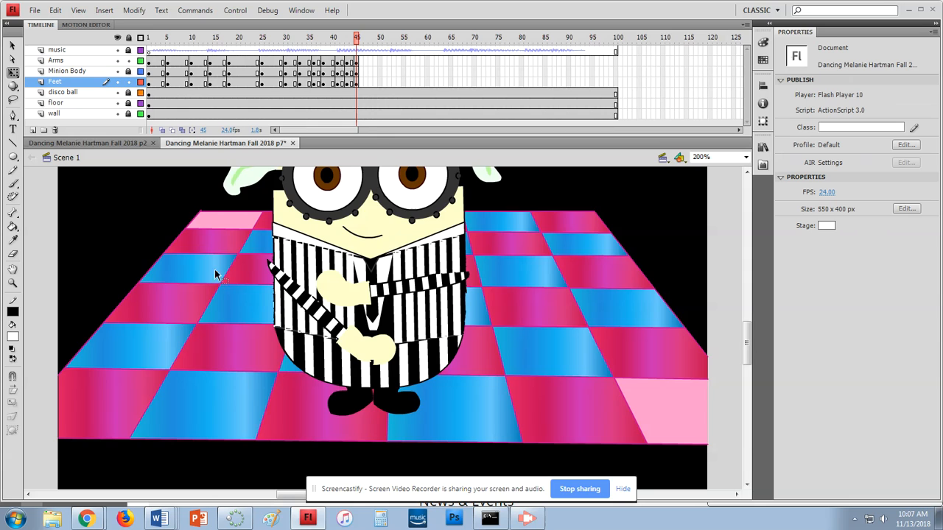
pyautogui.click(354, 62)
pyautogui.click(358, 63)
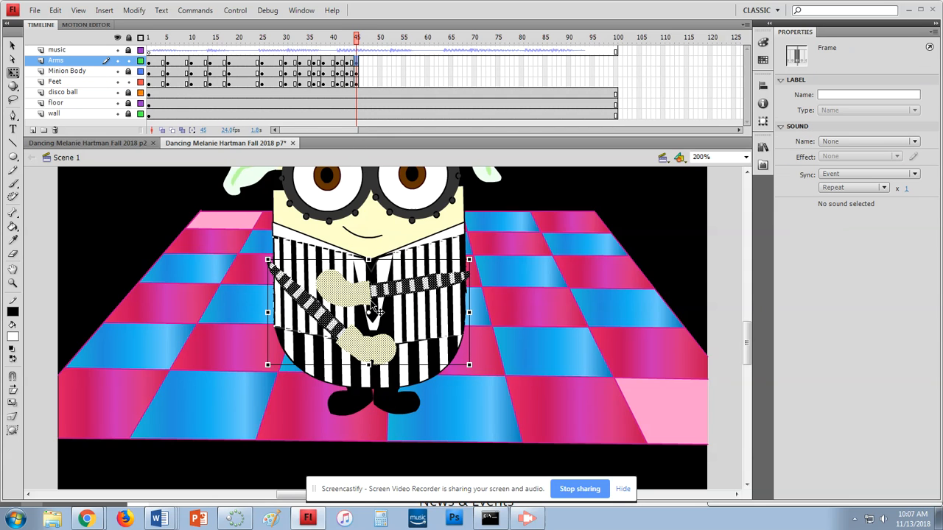
pyautogui.click(404, 320)
pyautogui.click(342, 294)
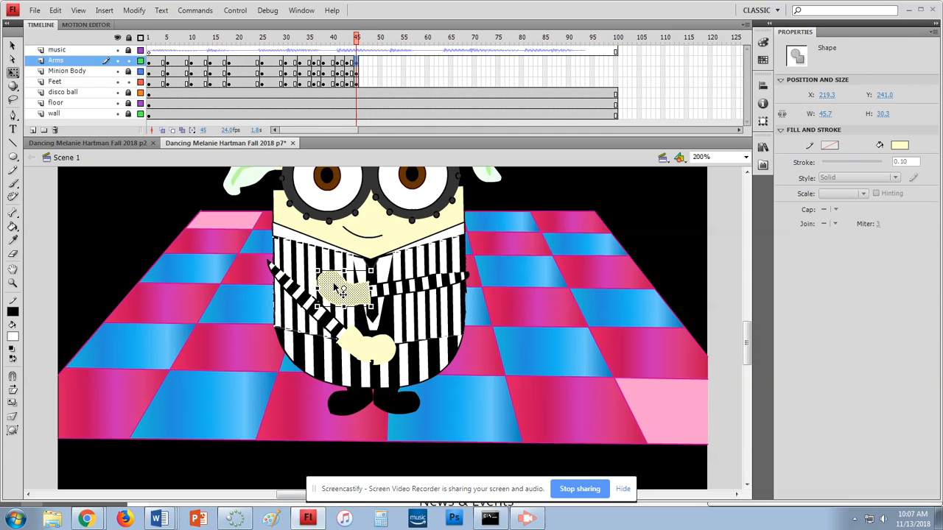
pyautogui.click(256, 268)
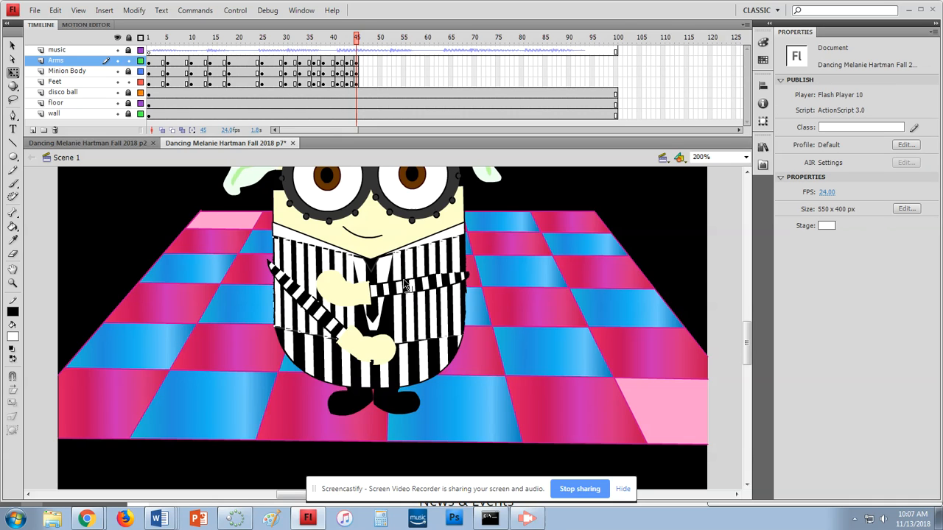
# Lasso the left-hand arm on frame 45 and rotate it about its shoulder until it hangs down beside the body
pyautogui.click(12, 99)
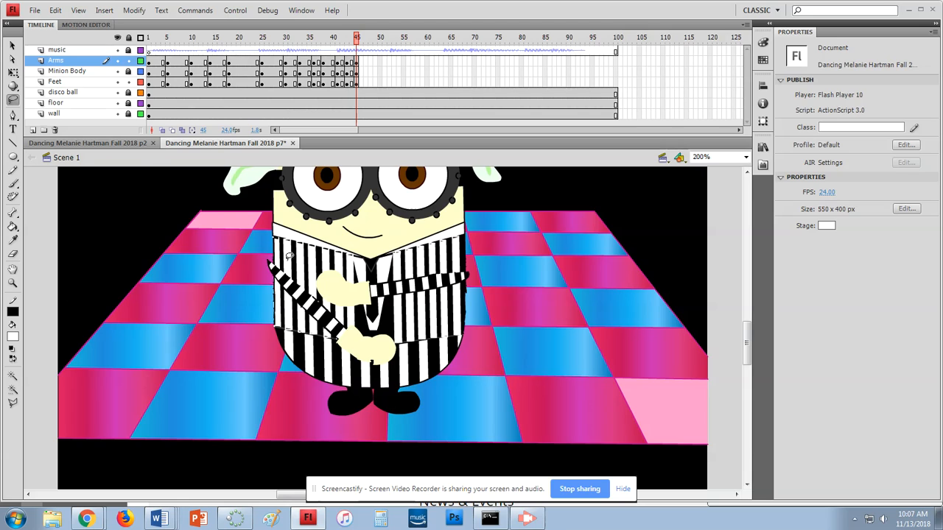
pyautogui.moveTo(261, 249)
pyautogui.mouseDown()
pyautogui.moveTo(268, 294)
pyautogui.moveTo(302, 328)
pyautogui.mouseUp()
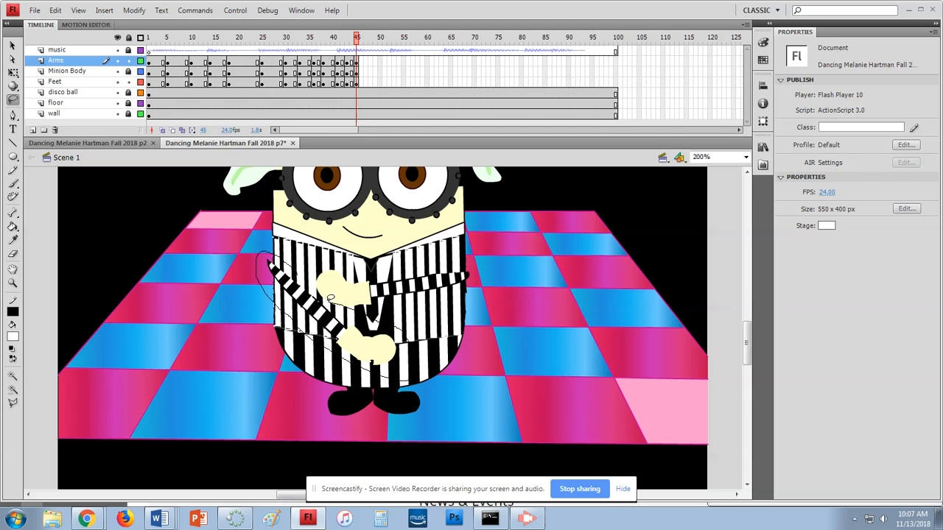
pyautogui.moveTo(290, 259); pyautogui.dragTo(287, 257)
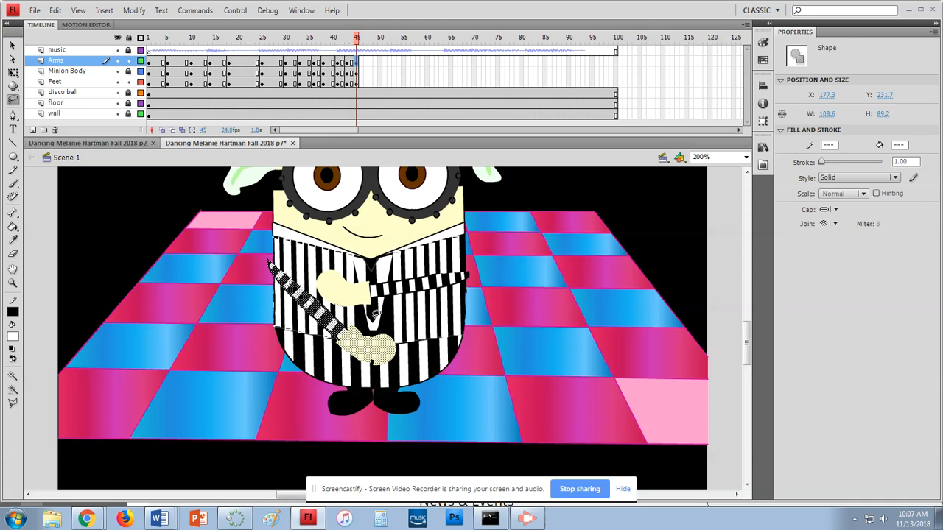
pyautogui.click(376, 313)
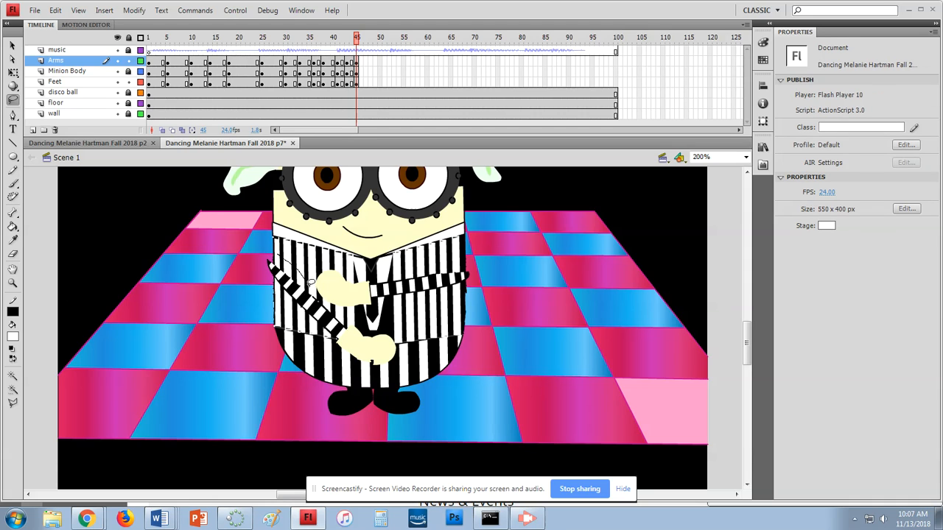
pyautogui.moveTo(417, 349)
pyautogui.mouseDown()
pyautogui.moveTo(390, 368)
pyautogui.moveTo(294, 325)
pyautogui.moveTo(257, 259)
pyautogui.moveTo(283, 254)
pyautogui.mouseUp()
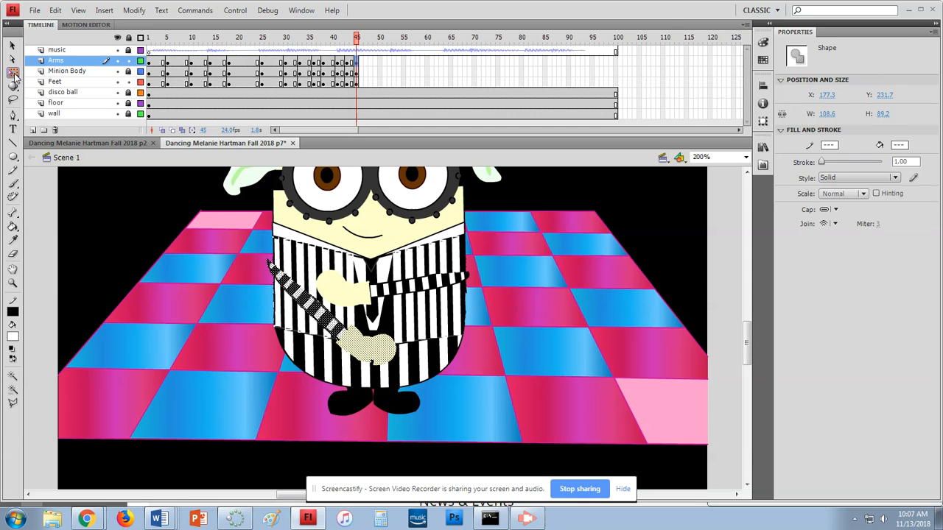
pyautogui.click(14, 73)
pyautogui.moveTo(270, 264); pyautogui.dragTo(284, 281)
pyautogui.moveTo(405, 362); pyautogui.dragTo(231, 417)
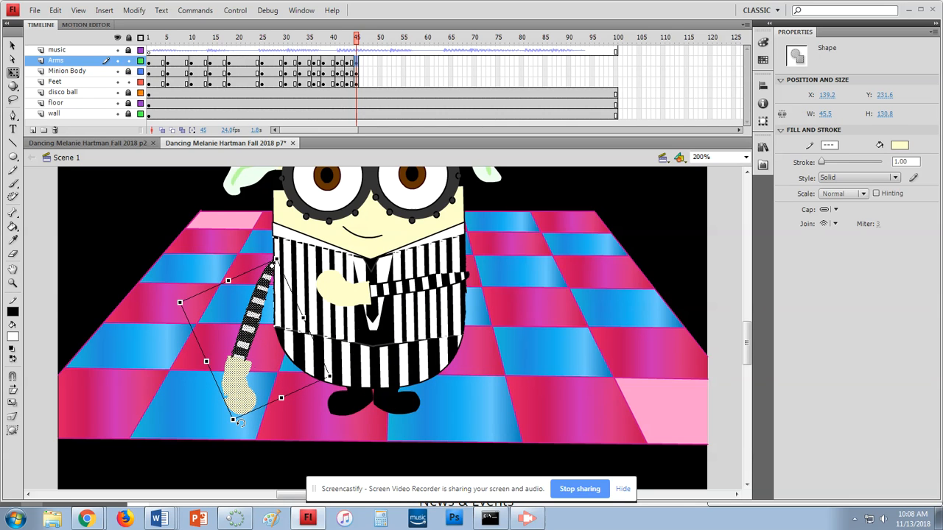
pyautogui.click(308, 258)
# Rotate the right-hand arm about its shoulder on frame 45 until it hangs down beside the body
pyautogui.click(411, 293)
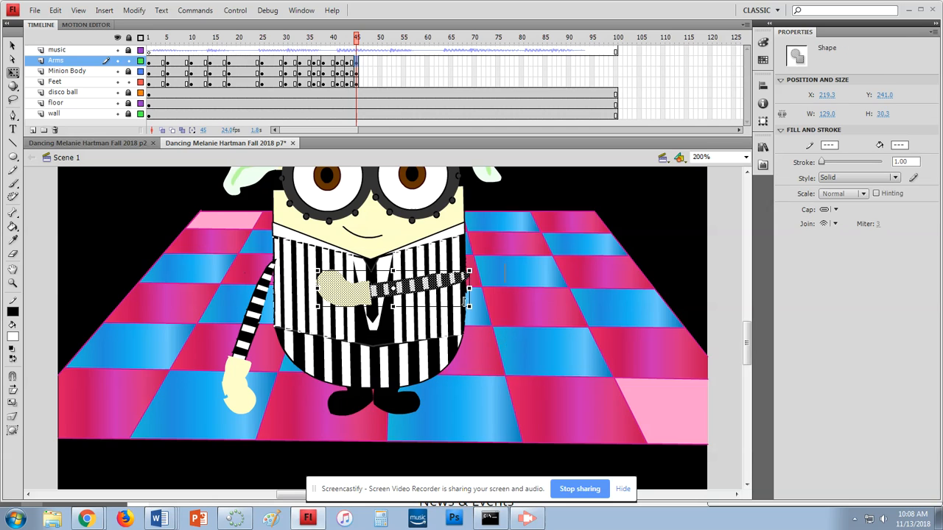
pyautogui.moveTo(465, 273); pyautogui.dragTo(464, 272)
pyautogui.moveTo(313, 297); pyautogui.dragTo(494, 394)
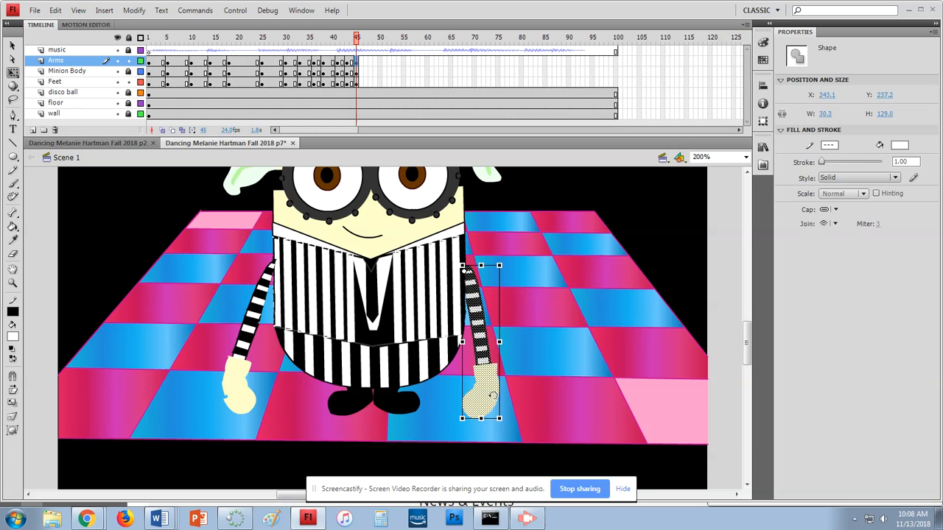
# Insert keyframes at frame 50 on the Arms, Minion Body and Feet layers
pyautogui.click(367, 62)
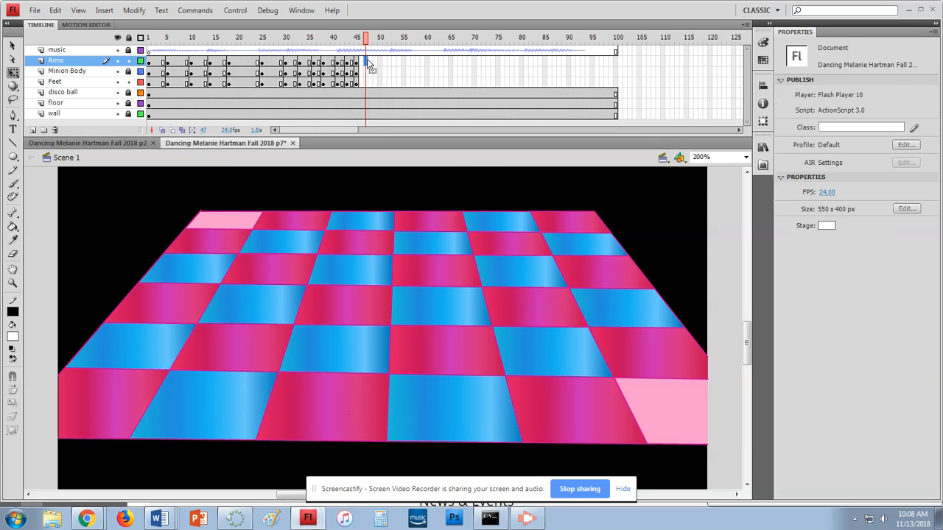
pyautogui.click(370, 62)
pyautogui.click(379, 62)
pyautogui.press('F6')
pyautogui.click(379, 71)
pyautogui.press('F6')
pyautogui.click(379, 82)
pyautogui.press('F6')
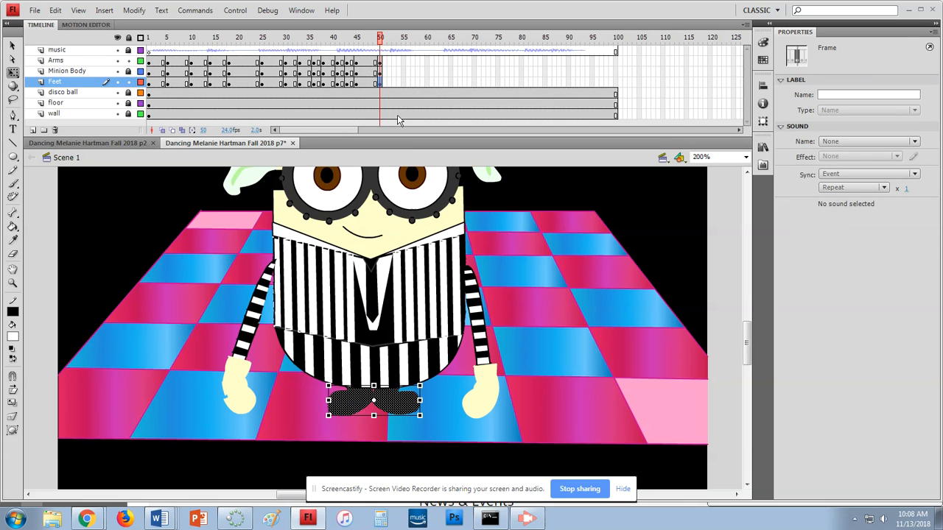
# Rotate the right-hand foot slightly counterclockwise about its ankle on frame 50, raising its toe
pyautogui.click(520, 283)
pyautogui.moveTo(302, 380); pyautogui.dragTo(333, 411)
pyautogui.moveTo(443, 377); pyautogui.dragTo(373, 427)
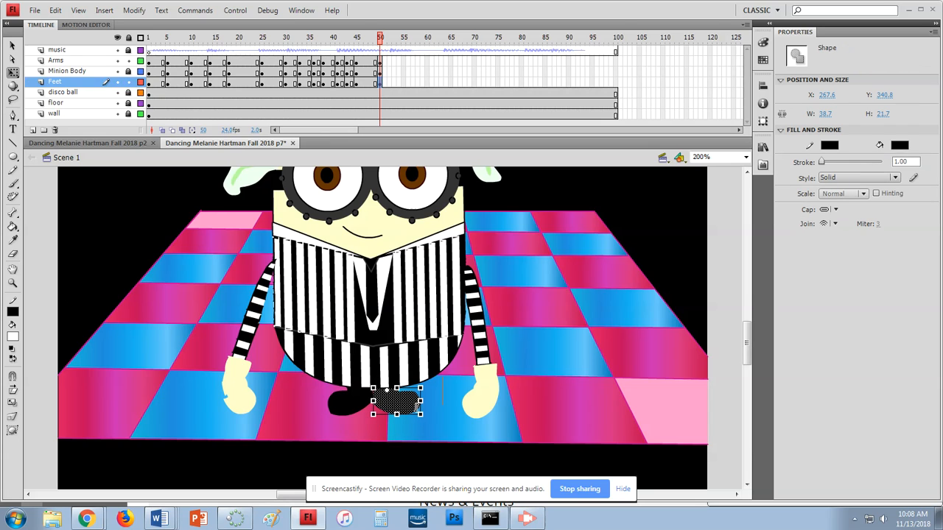
pyautogui.moveTo(427, 409); pyautogui.dragTo(439, 403)
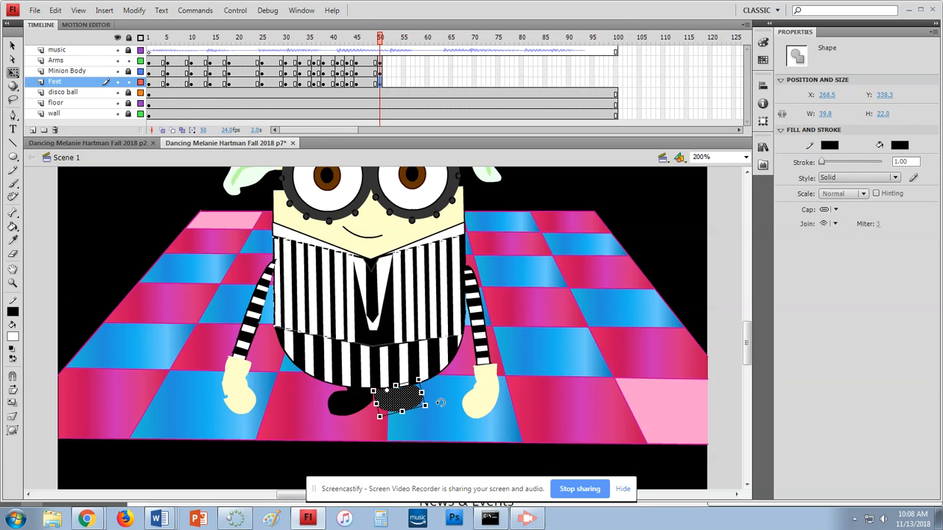
# Rotate the right-hand arm counterclockwise about its shoulder on frame 50 so it points outward and down, away from the body
pyautogui.click(501, 248)
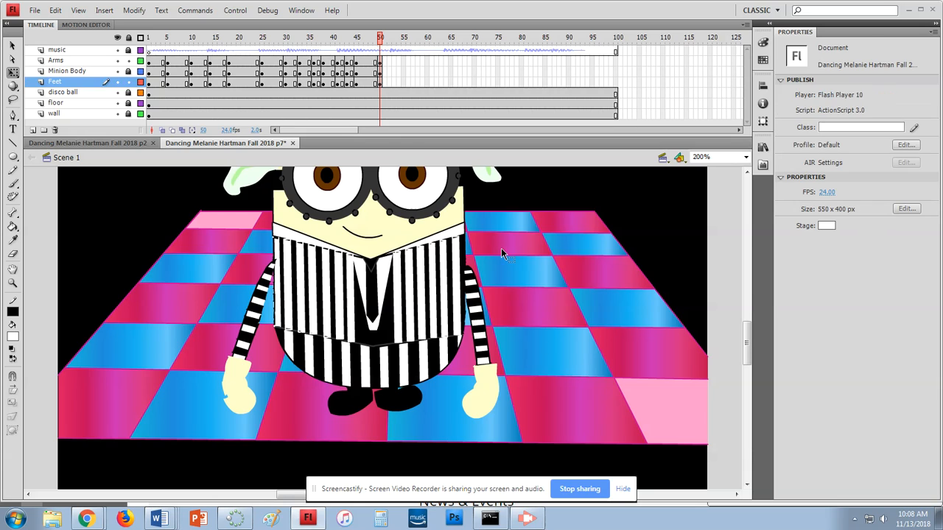
pyautogui.moveTo(516, 257)
pyautogui.mouseDown()
pyautogui.moveTo(442, 378)
pyautogui.moveTo(437, 451)
pyautogui.mouseUp()
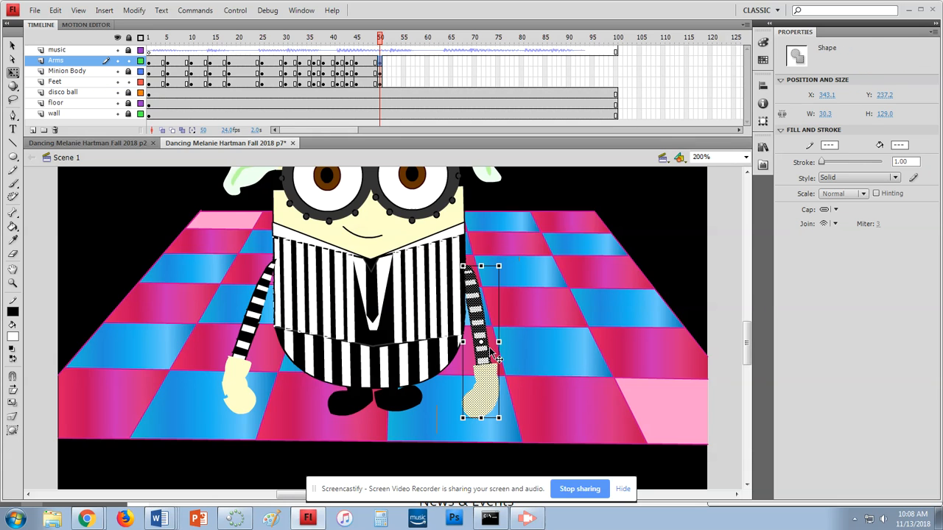
pyautogui.moveTo(481, 342); pyautogui.dragTo(481, 341)
pyautogui.moveTo(460, 276); pyautogui.dragTo(460, 277)
pyautogui.moveTo(503, 419); pyautogui.dragTo(547, 315)
# Rotate the left-hand arm clockwise about its shoulder on frame 50 so it points outward and down, mirroring the other arm
pyautogui.moveTo(165, 240); pyautogui.dragTo(318, 431)
pyautogui.moveTo(249, 337); pyautogui.dragTo(262, 311)
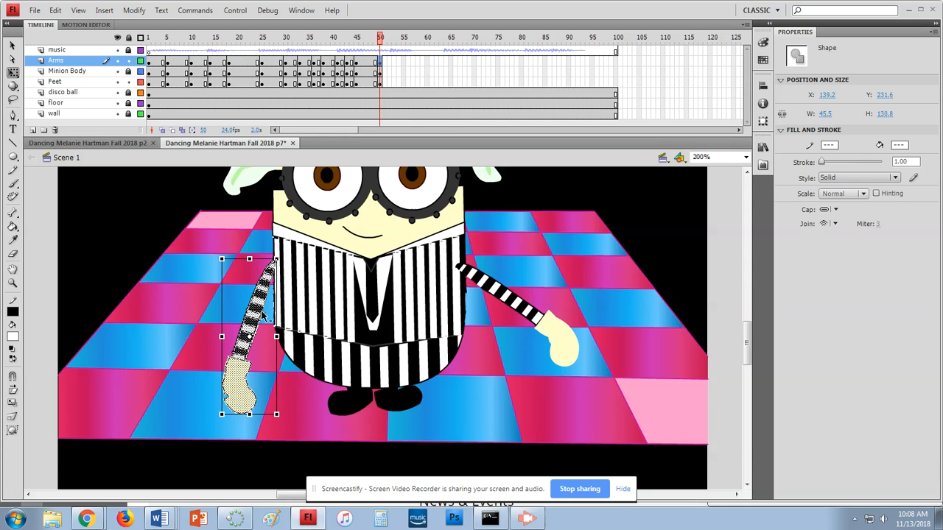
pyautogui.moveTo(270, 268); pyautogui.dragTo(272, 268)
pyautogui.moveTo(287, 415); pyautogui.dragTo(206, 404)
# Insert keyframes at frame 53 on the Arms, Minion Body and Feet layers and rotate the right-hand foot slightly clockwise, lowering its toe
pyautogui.click(402, 67)
pyautogui.click(395, 64)
pyautogui.click(395, 71)
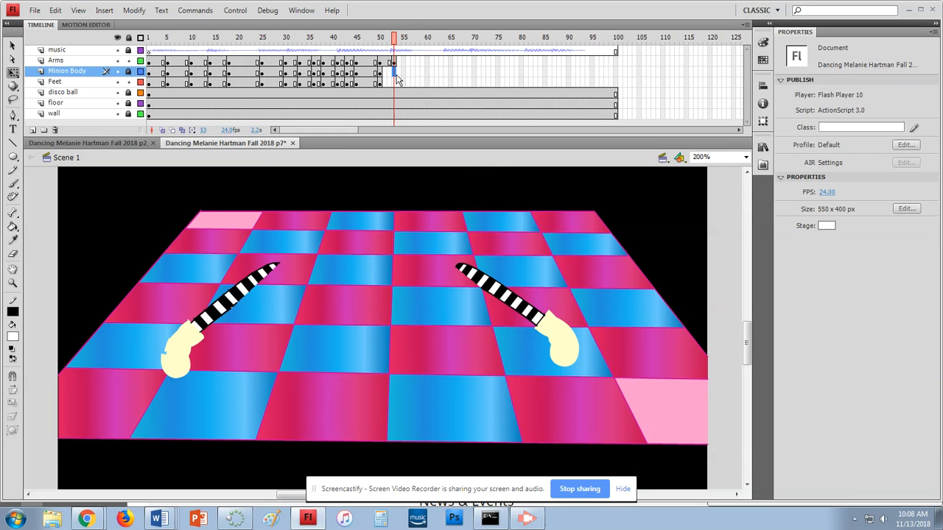
pyautogui.click(396, 82)
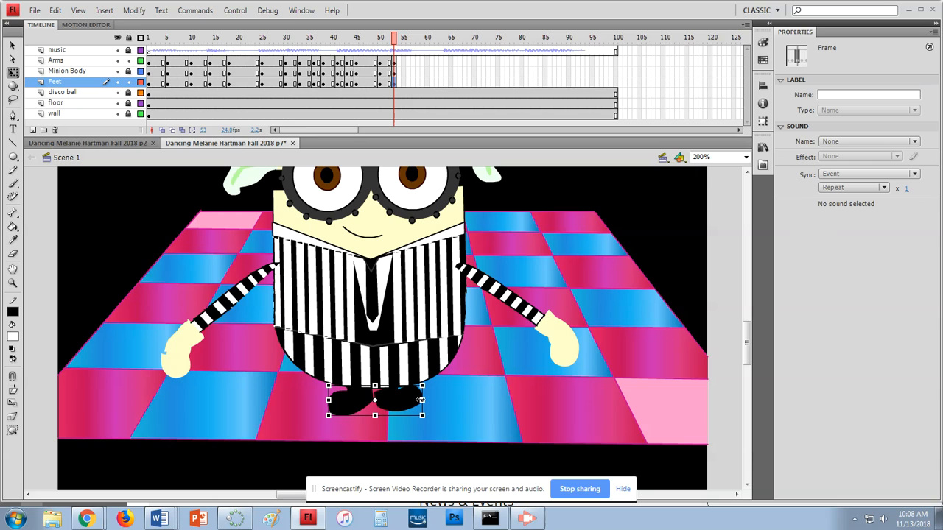
pyautogui.moveTo(470, 358); pyautogui.dragTo(377, 446)
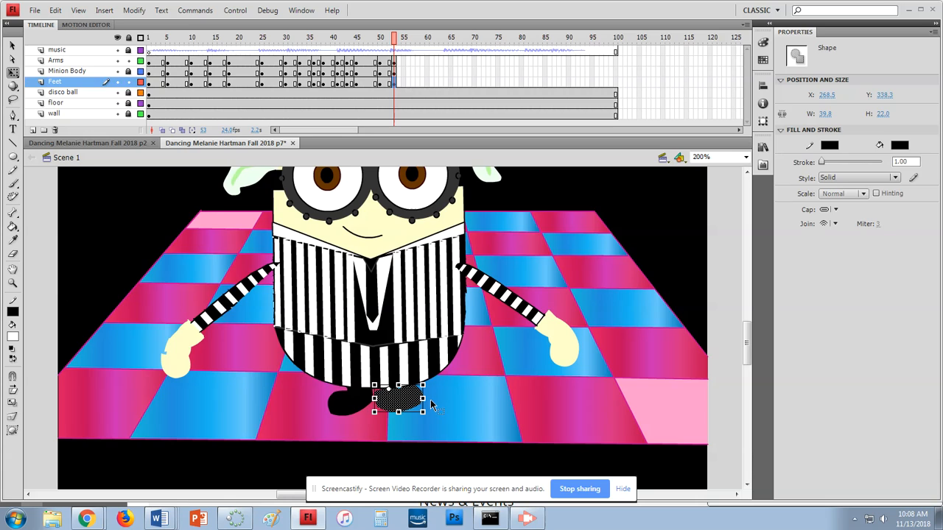
pyautogui.moveTo(430, 411); pyautogui.dragTo(425, 425)
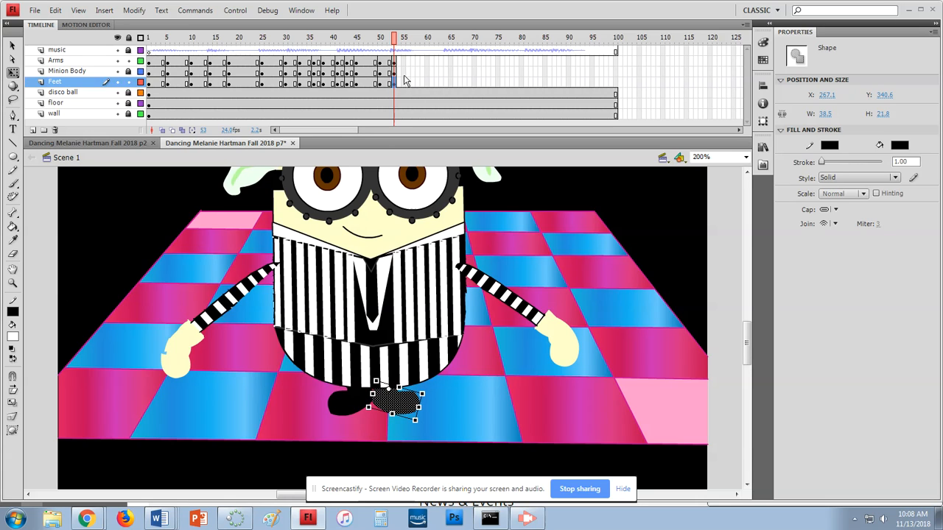
# Rotate the right-hand arm about its shoulder on frame 53 until it is raised beside the head, and fit it against the body
pyautogui.click(391, 61)
pyautogui.click(393, 64)
pyautogui.scroll(2, 500, 262)
pyautogui.click(551, 301)
pyautogui.scroll(-1, 550, 344)
pyautogui.moveTo(626, 293); pyautogui.dragTo(433, 430)
pyautogui.moveTo(607, 287); pyautogui.dragTo(440, 438)
pyautogui.moveTo(517, 367); pyautogui.dragTo(462, 328)
pyautogui.moveTo(593, 309); pyautogui.dragTo(460, 144)
pyautogui.moveTo(466, 308); pyautogui.dragTo(476, 283)
# Rotate the left-hand arm about its shoulder on frame 53 until it is raised beside the head
pyautogui.moveTo(84, 311); pyautogui.dragTo(321, 435)
pyautogui.moveTo(249, 339); pyautogui.dragTo(275, 317)
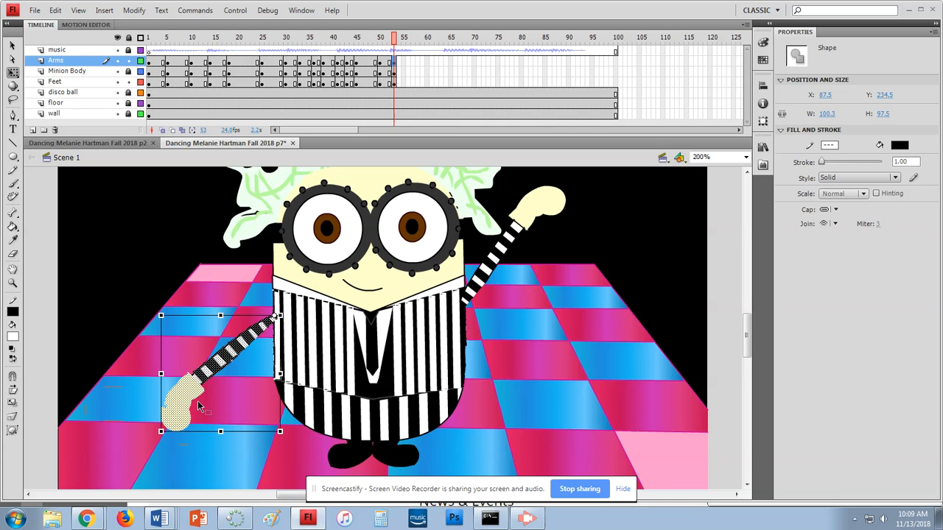
pyautogui.moveTo(156, 433); pyautogui.dragTo(180, 186)
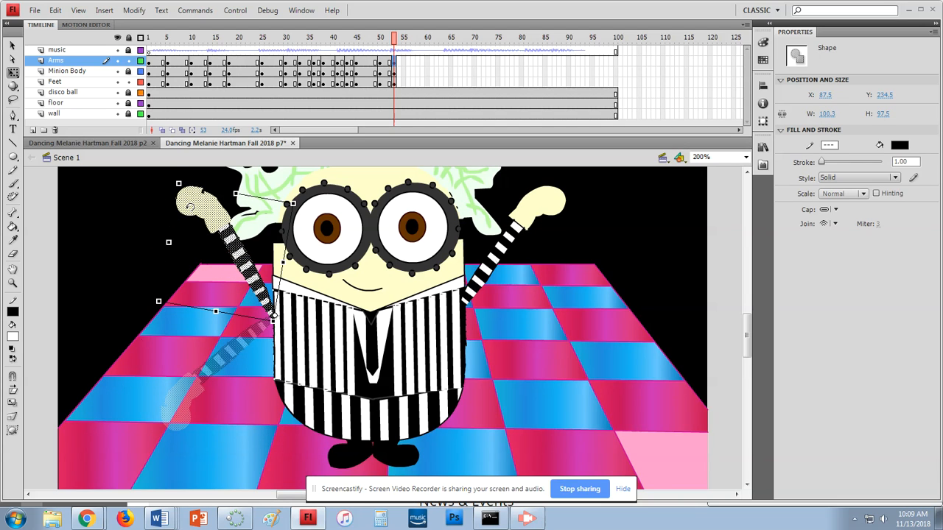
# Insert keyframes at frame 57 on the Arms, Minion Body and Feet layers
pyautogui.click(412, 64)
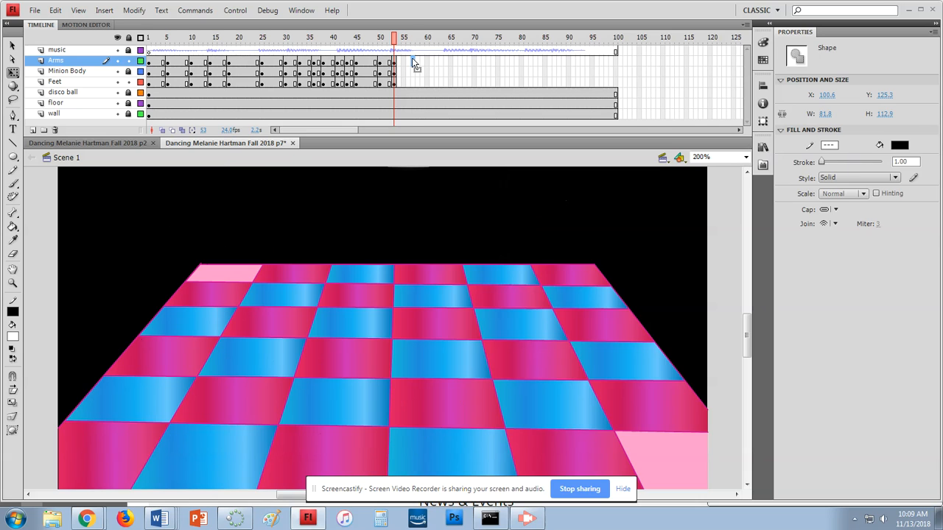
pyautogui.press('F6')
pyautogui.click(414, 70)
pyautogui.press('F6')
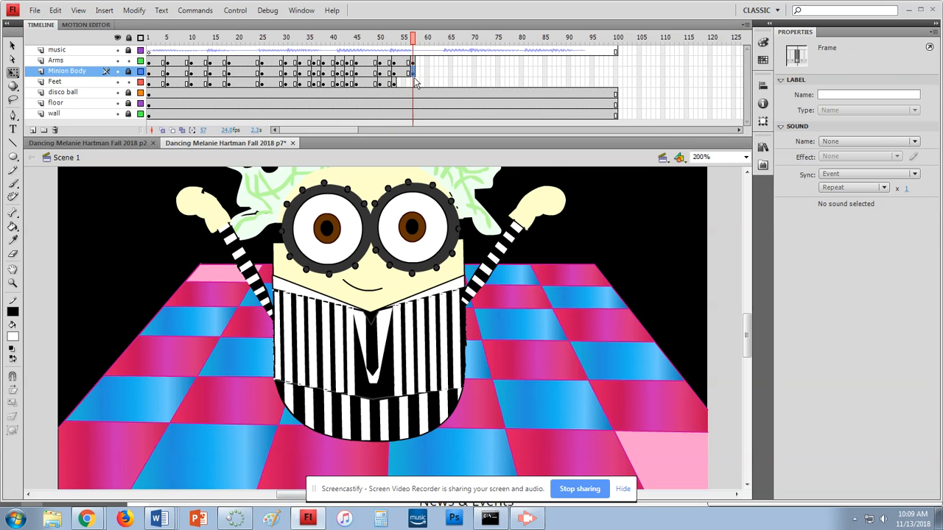
pyautogui.click(413, 81)
pyautogui.press('F6')
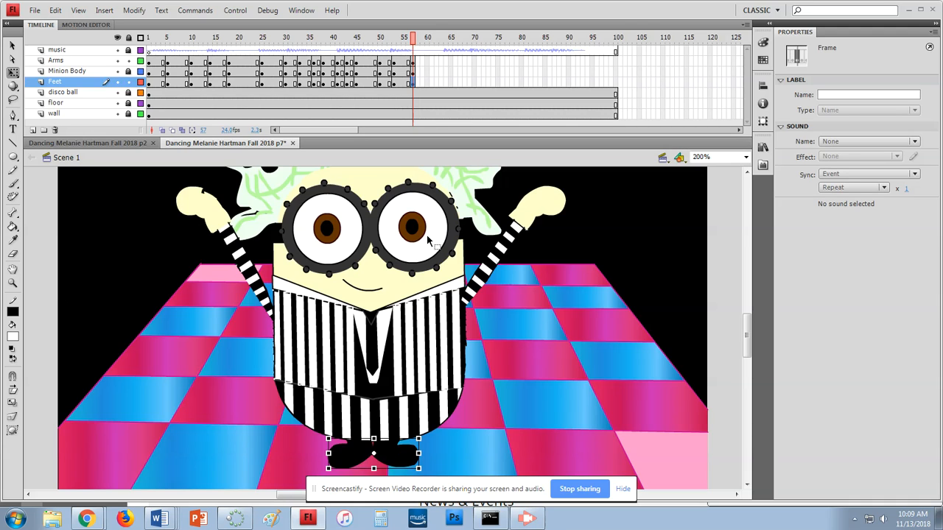
# Unlock the Minion Body layer and move the whole minion up to about X 104, Y -53 on frame 57 as a jump
pyautogui.hotkey('ctrl', '-')
pyautogui.click(499, 342)
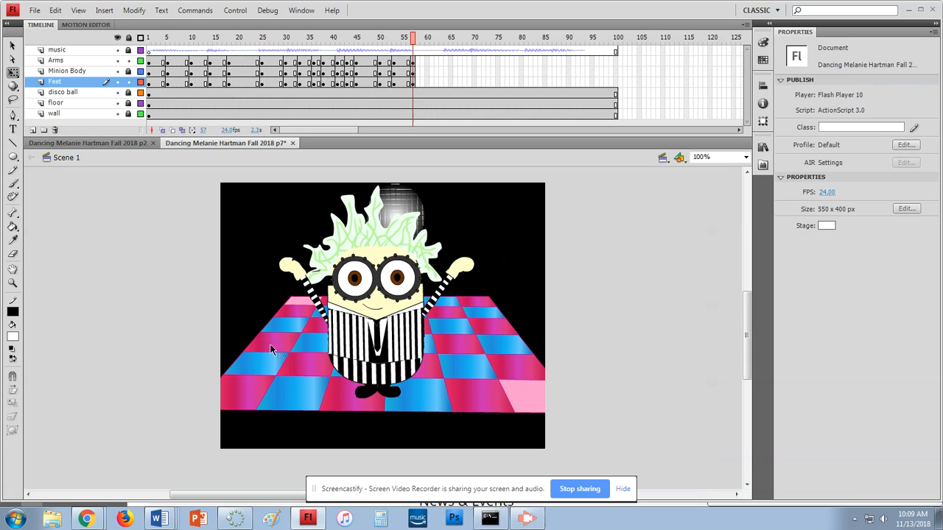
pyautogui.moveTo(263, 182); pyautogui.dragTo(516, 431)
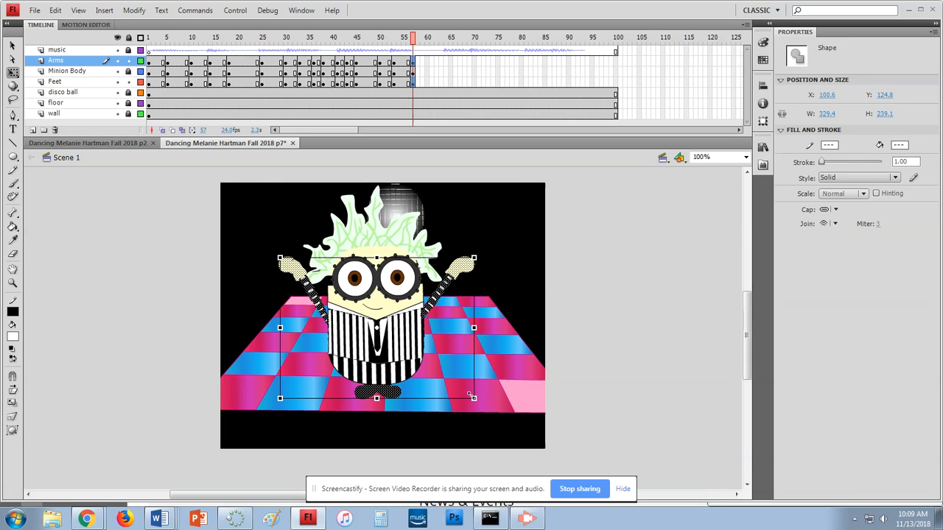
pyautogui.click(128, 71)
pyautogui.moveTo(248, 182); pyautogui.dragTo(523, 457)
pyautogui.moveTo(421, 362); pyautogui.dragTo(421, 330)
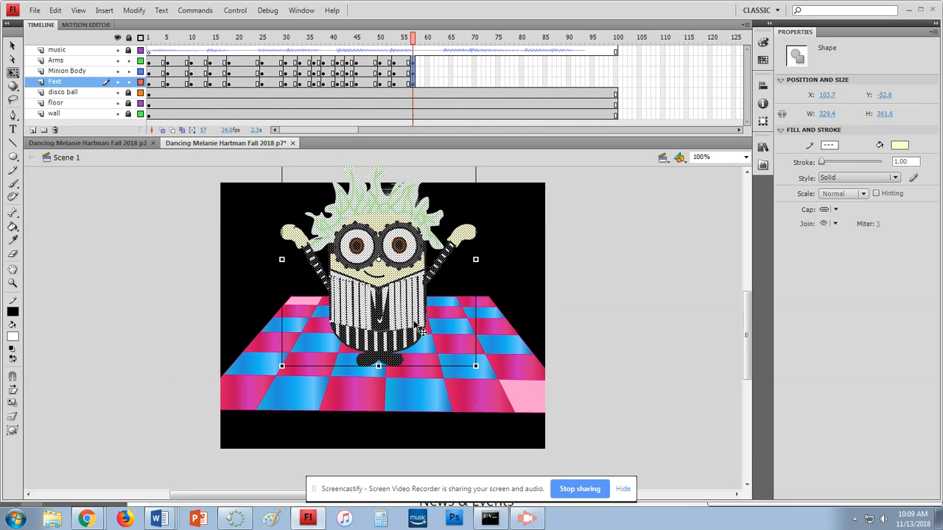
# Insert keyframes at frame 60 on the Arms, Minion Body and Feet layers and move the whole minion back down to the floor
pyautogui.click(426, 62)
pyautogui.press('F6')
pyautogui.click(427, 72)
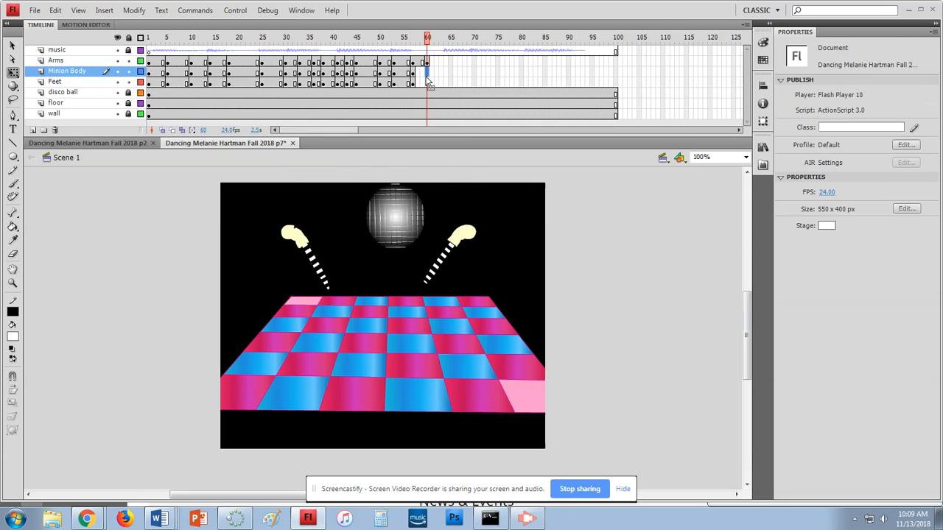
pyautogui.press('F6')
pyautogui.click(426, 82)
pyautogui.scroll(3, 280, 195)
pyautogui.moveTo(257, 190); pyautogui.dragTo(513, 448)
pyautogui.moveTo(409, 380); pyautogui.dragTo(412, 404)
# Insert keyframes at frame 63 on the Arms, Minion Body and Feet layers and move the whole minion straight up for another jump
pyautogui.click(440, 62)
pyautogui.press('F6')
pyautogui.click(442, 72)
pyautogui.press('F6')
pyautogui.click(442, 81)
pyautogui.press('F6')
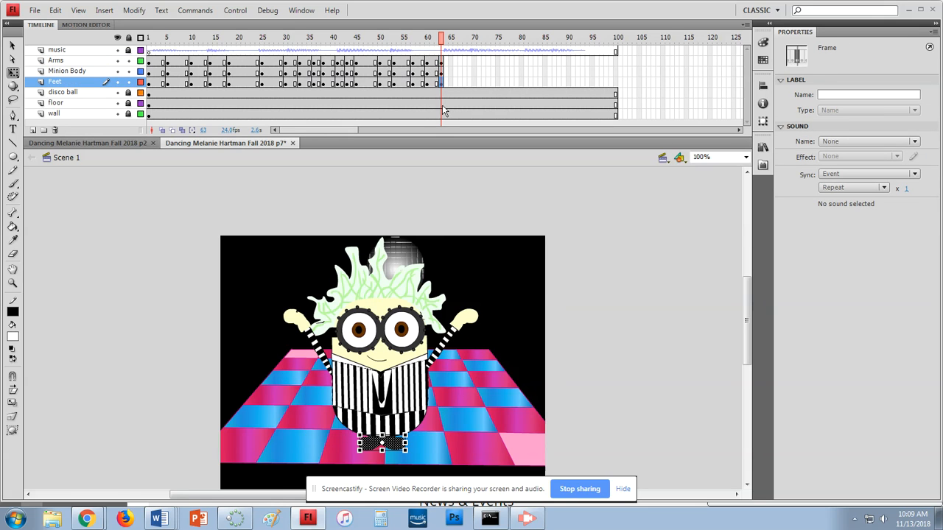
pyautogui.moveTo(257, 217); pyautogui.dragTo(513, 476)
pyautogui.moveTo(391, 412); pyautogui.dragTo(391, 370)
# Insert keyframes at frame 66 on the Arms, Minion Body and Feet layers and move the whole minion down to about X 112, Y 0
pyautogui.click(452, 61)
pyautogui.press('F6')
pyautogui.click(454, 71)
pyautogui.press('F6')
pyautogui.click(455, 82)
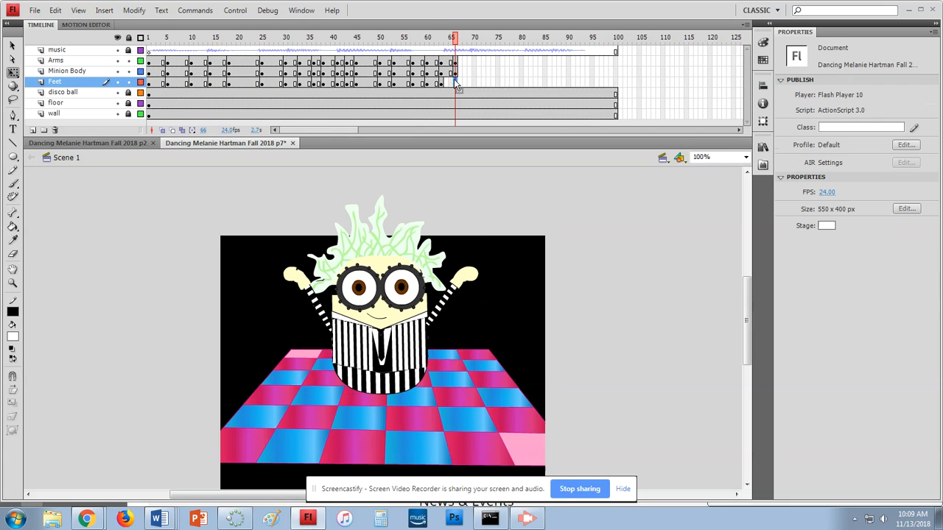
pyautogui.moveTo(265, 180); pyautogui.dragTo(527, 441)
pyautogui.moveTo(387, 329); pyautogui.dragTo(390, 372)
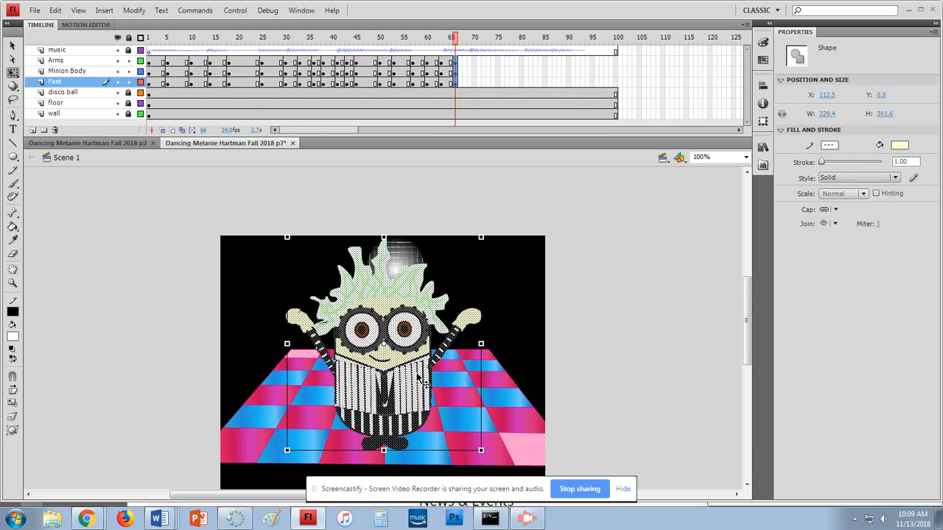
# Copy frames 1 to 66 of the Arms, Minion Body and Feet layers
pyautogui.moveTo(444, 40); pyautogui.dragTo(453, 84)
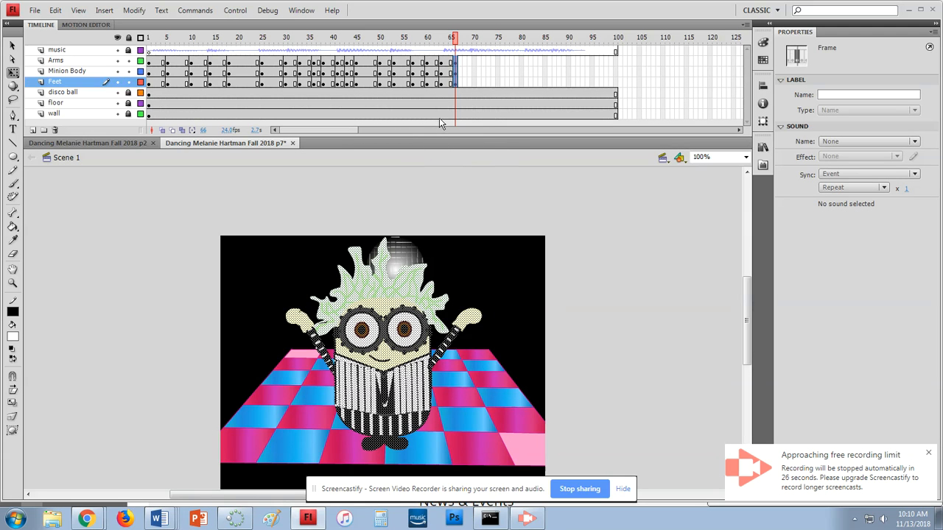
pyautogui.click(148, 61)
pyautogui.click(453, 82)
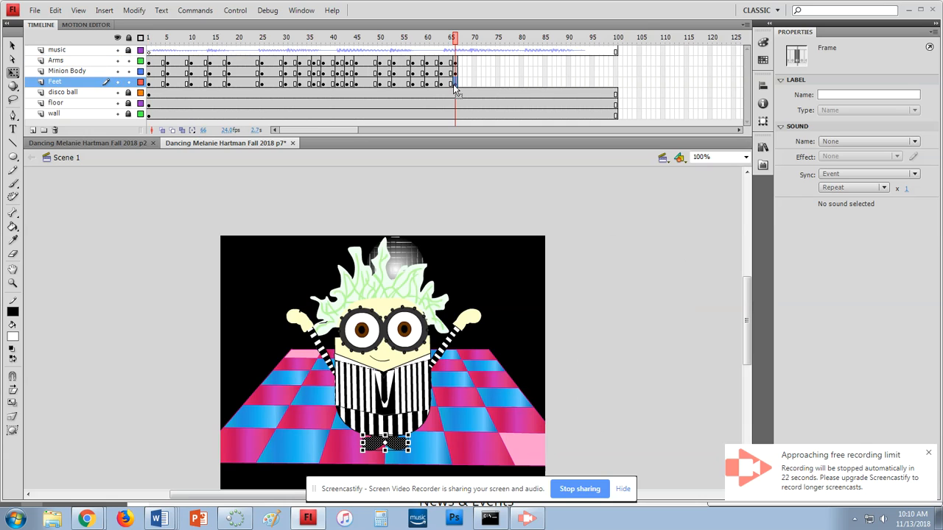
pyautogui.click(149, 63)
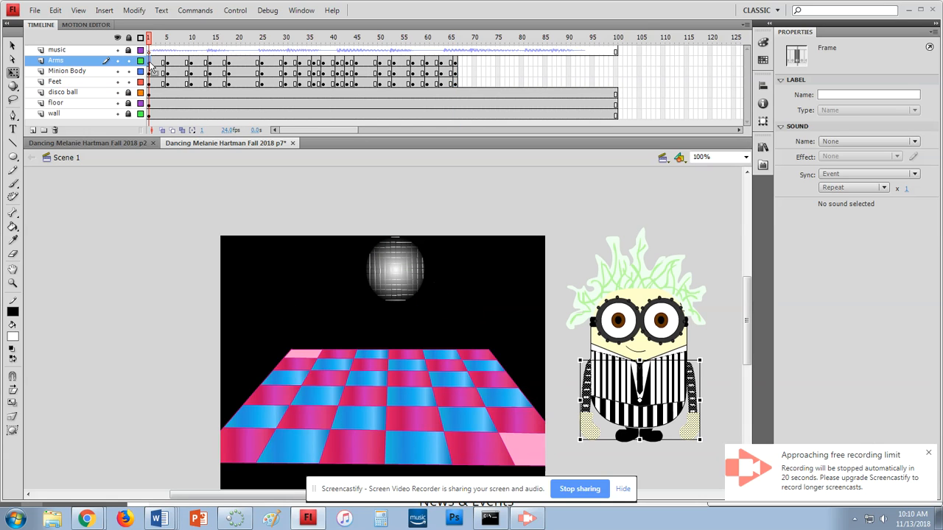
pyautogui.keyDown('shift'); pyautogui.click(457, 85); pyautogui.keyUp('shift')
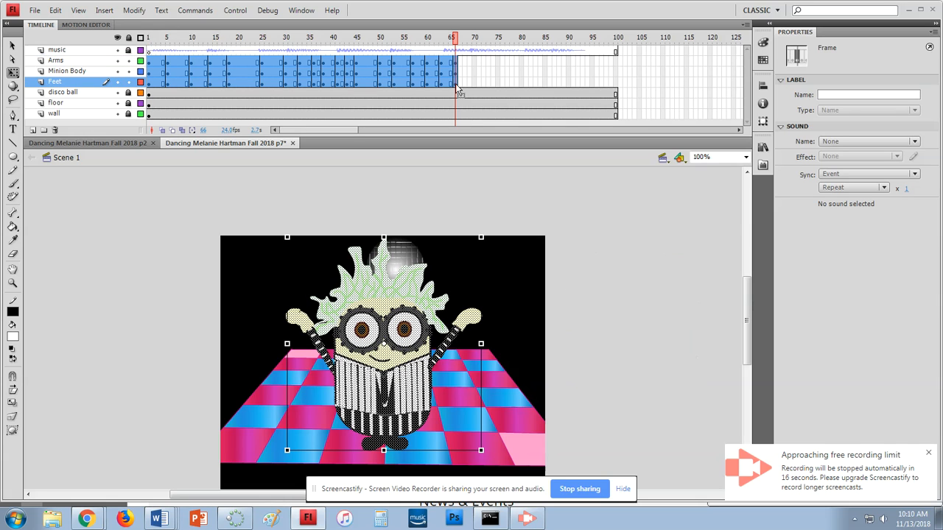
pyautogui.rightClick(327, 76)
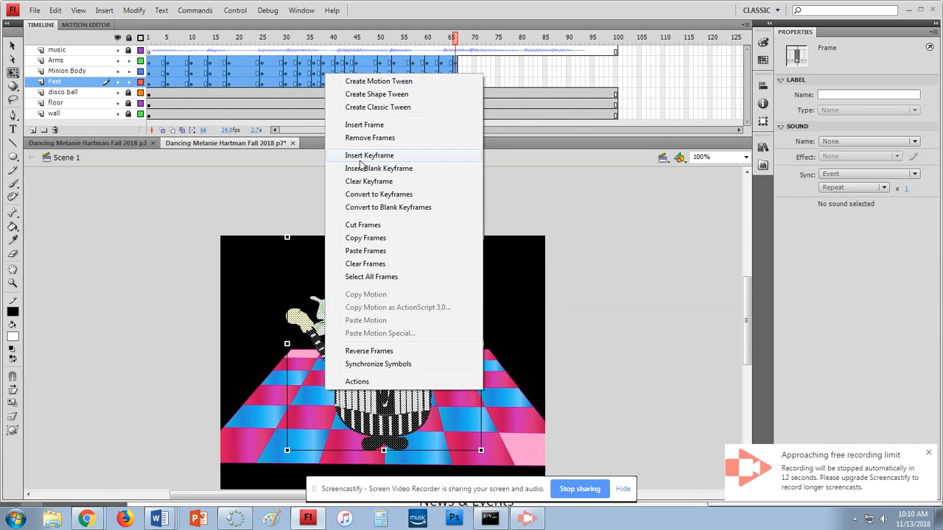
pyautogui.click(369, 238)
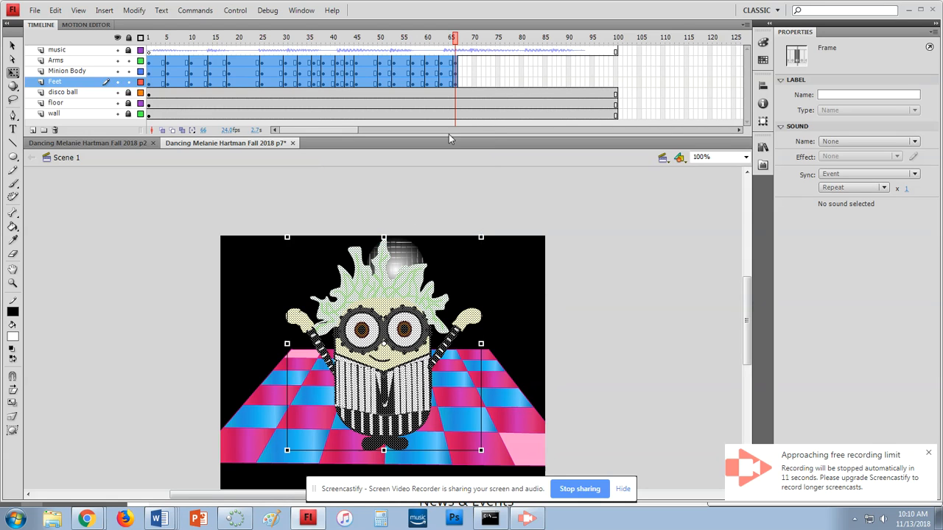
# Paste the copied frames at frame 70 across the Arms, Minion Body and Feet layers to repeat the dance
pyautogui.click(460, 62)
pyautogui.click(475, 62)
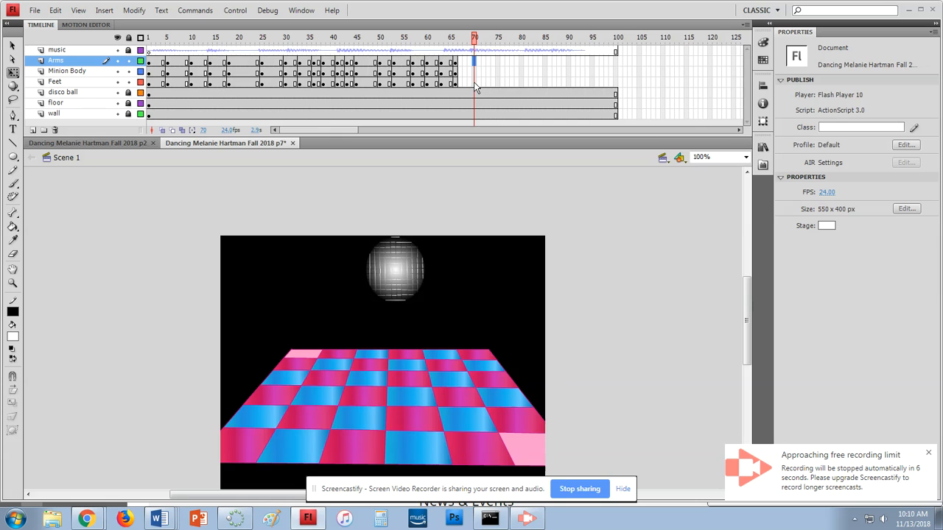
pyautogui.keyDown('shift'); pyautogui.click(474, 82); pyautogui.keyUp('shift')
pyautogui.rightClick(474, 81)
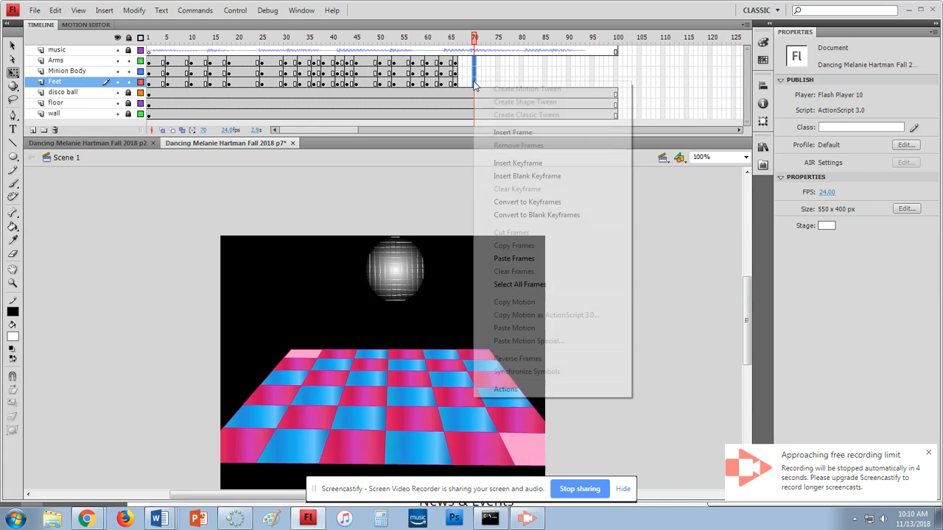
pyautogui.click(532, 259)
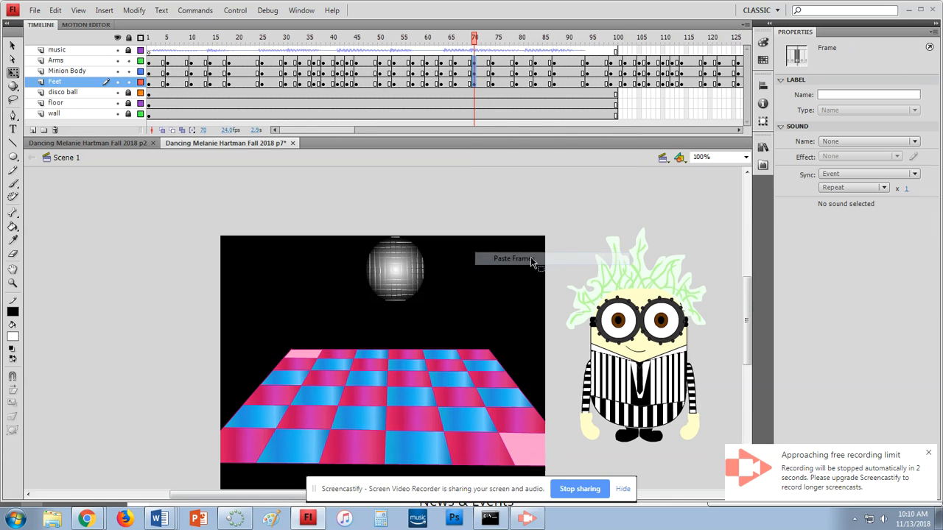